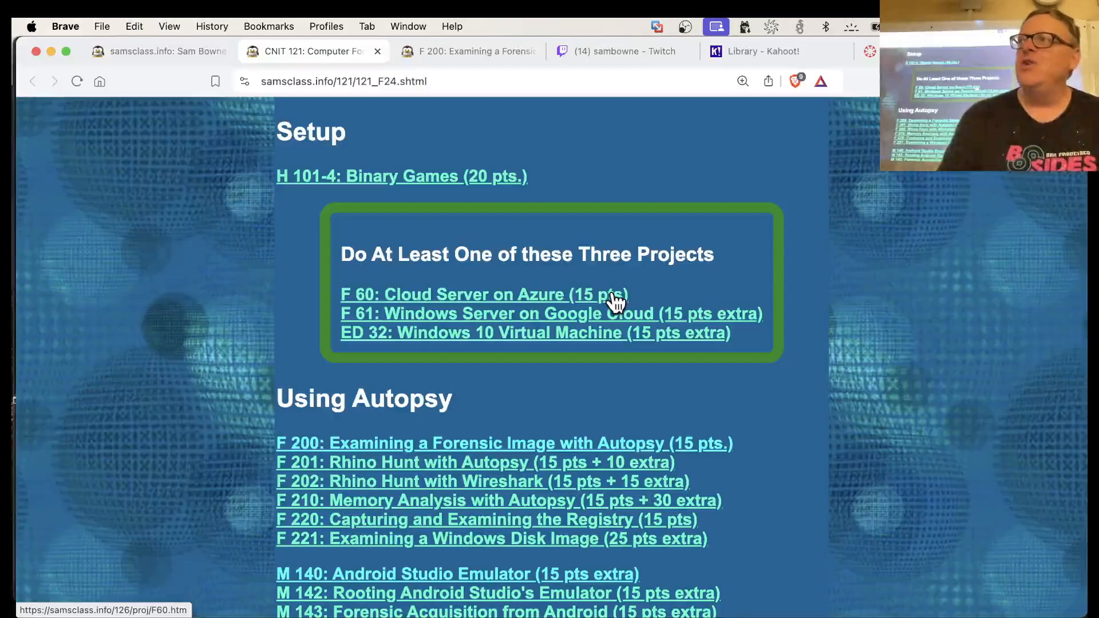
Open the F 200 project page and review its Autopsy installation and evidence file download instructions
scroll(615, 302, "down", 3)
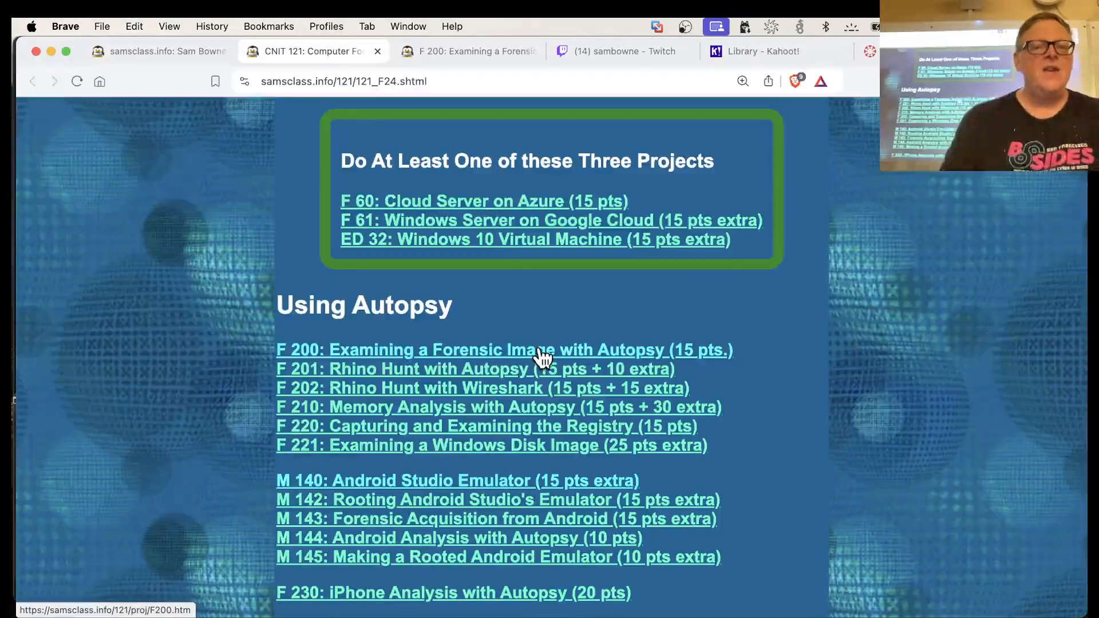
left_click(472, 48)
scroll(431, 375, "down", 5)
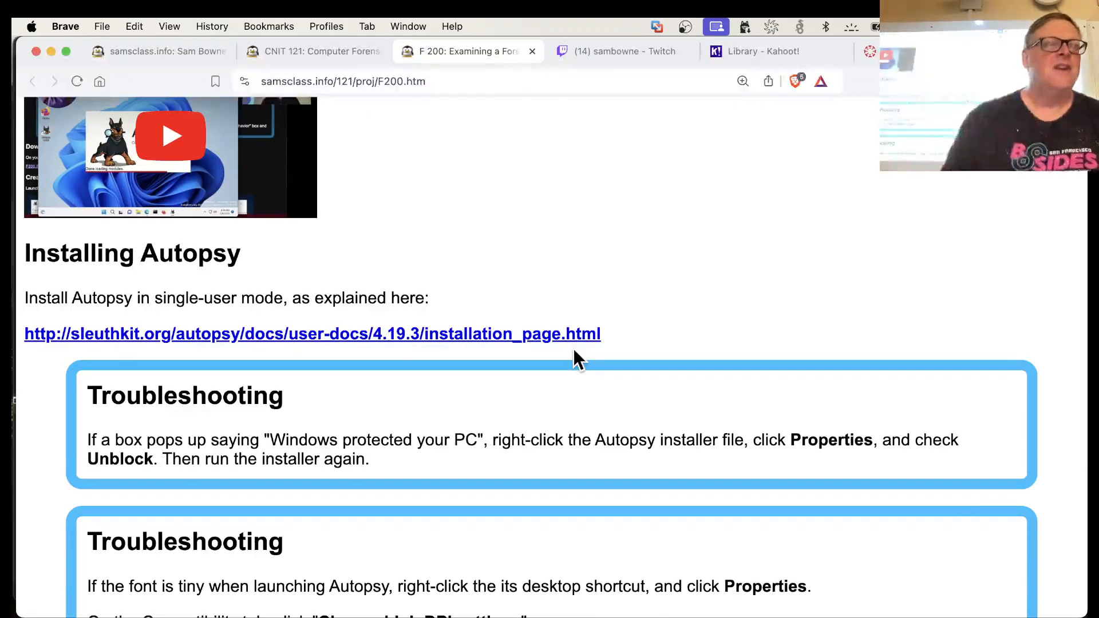
scroll(574, 350, "down", 2)
scroll(574, 350, "down", 10)
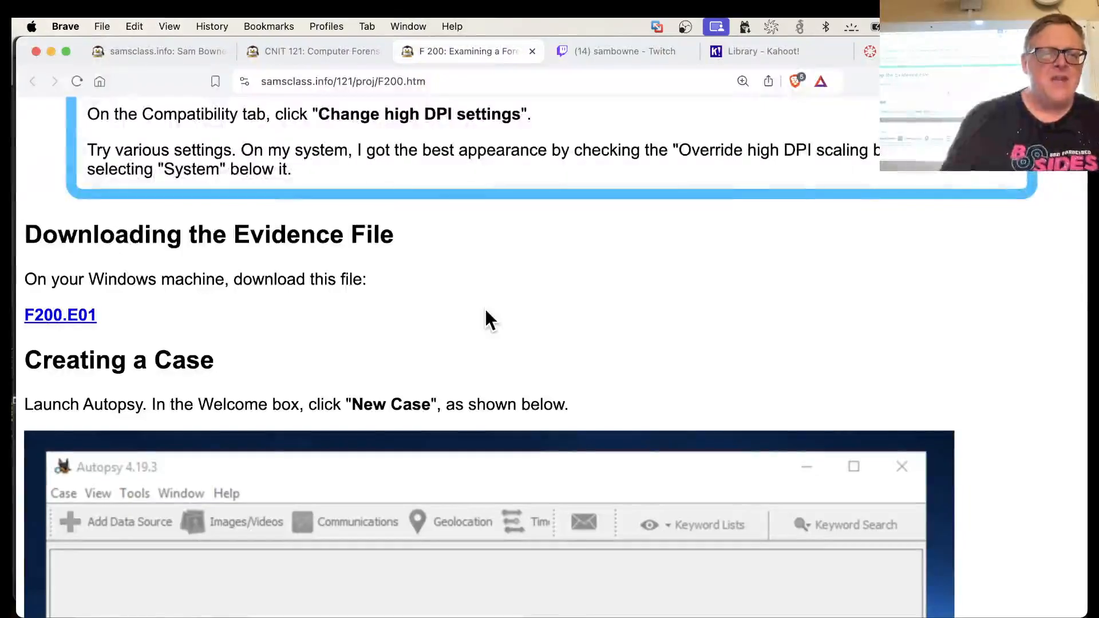
Switch to VMware Fusion and bring the Win11_Jan24 virtual machine window to the front
key("super+Tab")
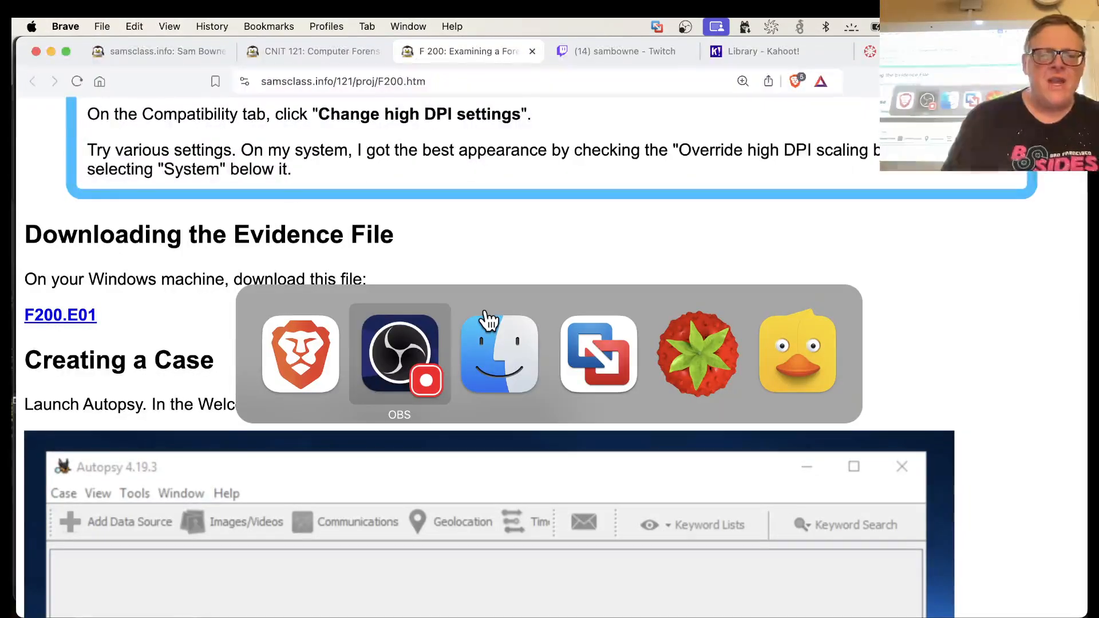
key("super+Tab")
key("super+Tab")
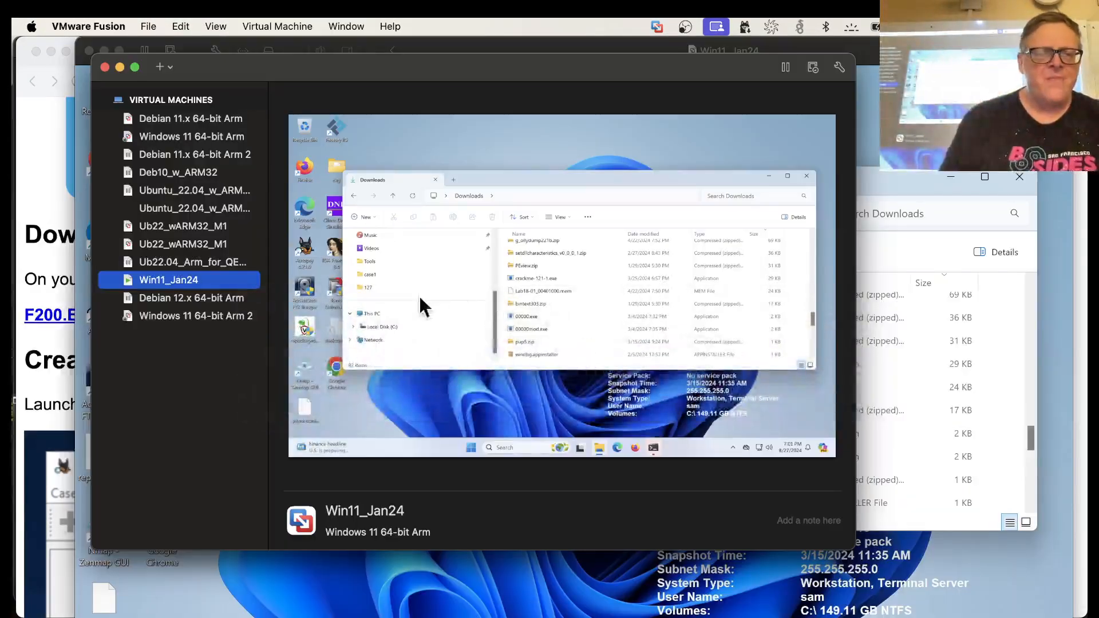
left_click(684, 355)
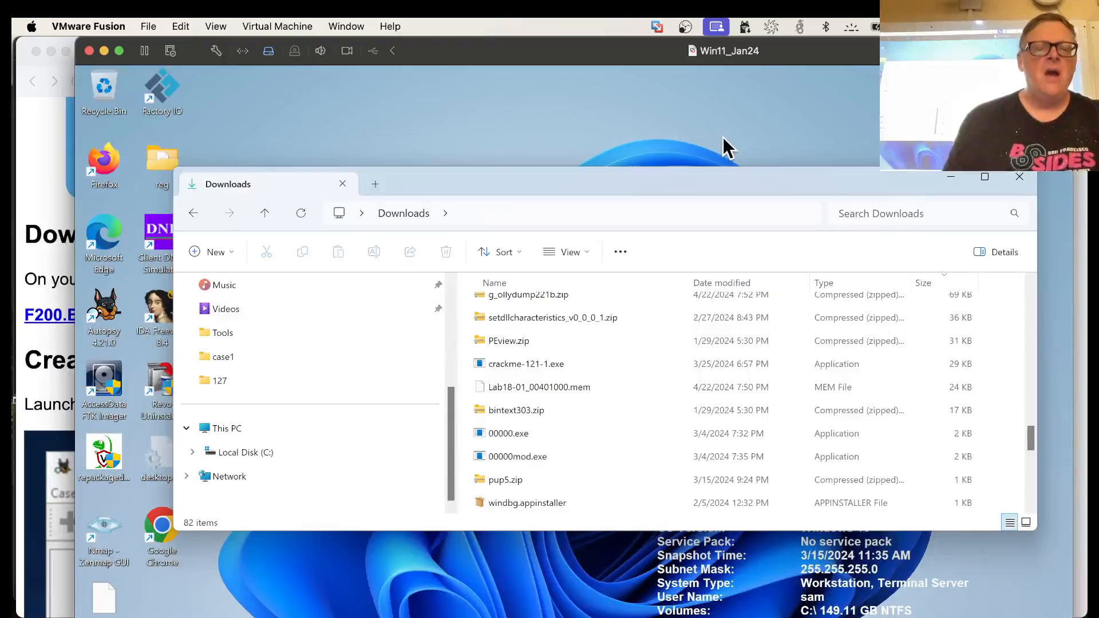
Return to the browser, open the ED 32 Windows 10 Virtual Machine project from the CNIT 121 page, and review its Mac M1, M2, or M3 instructions
key("super+Tab")
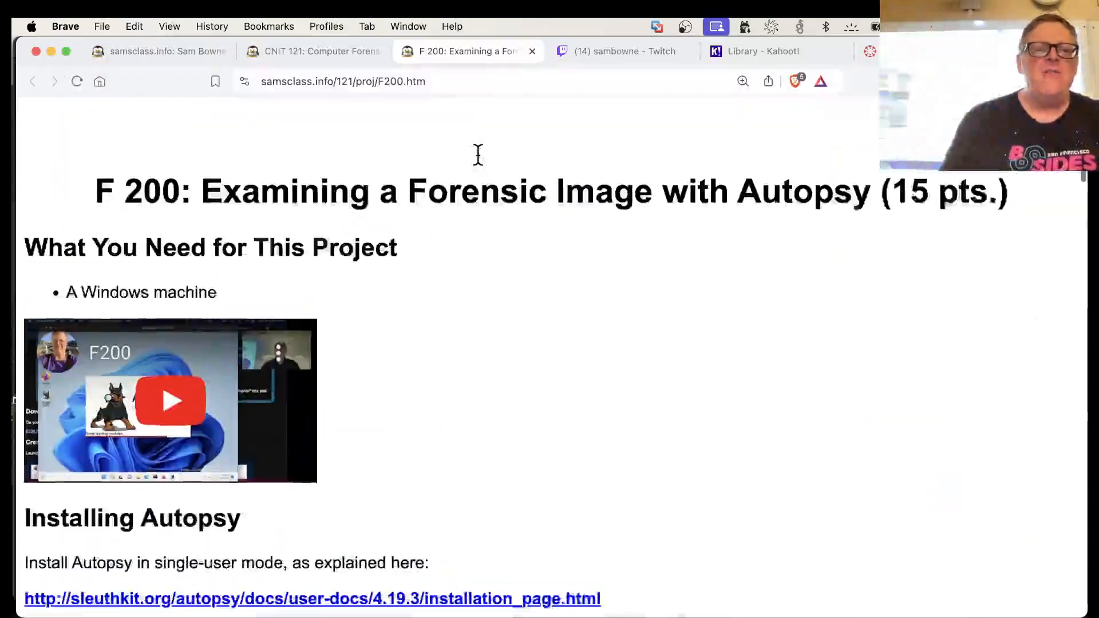
scroll(478, 153, "down", 2)
left_click(316, 53)
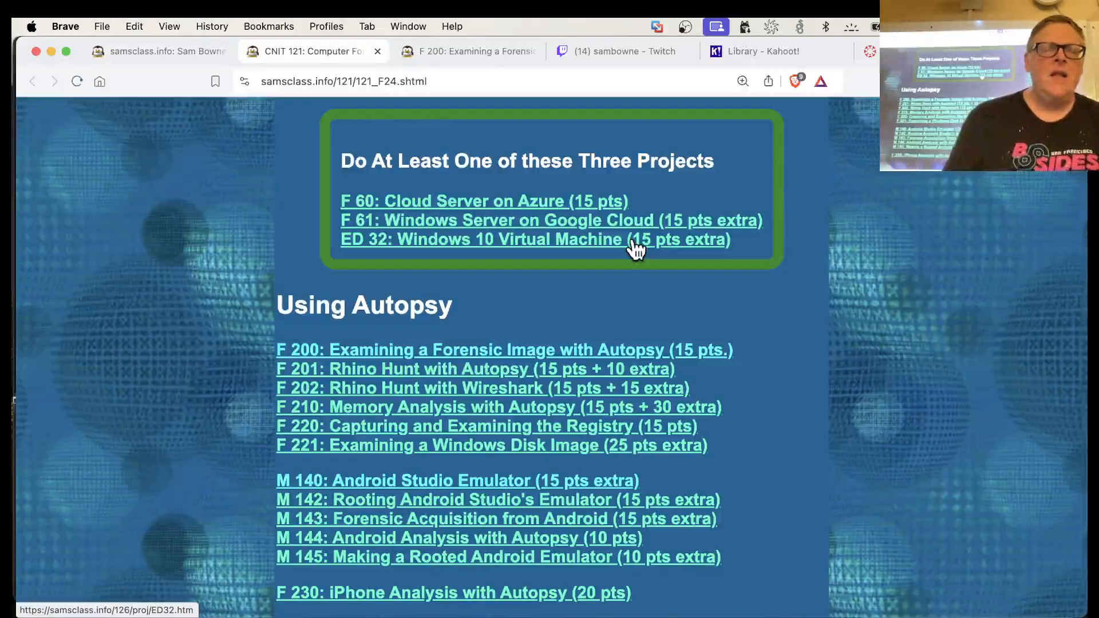
left_click(517, 245)
scroll(511, 286, "down", 2)
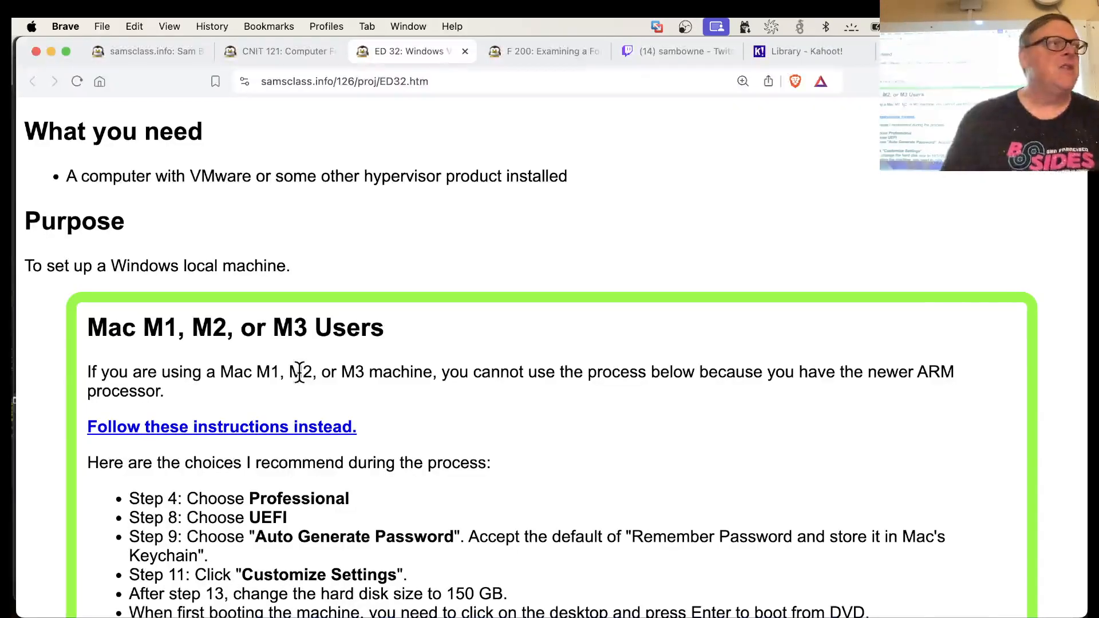
scroll(298, 373, "down", 4)
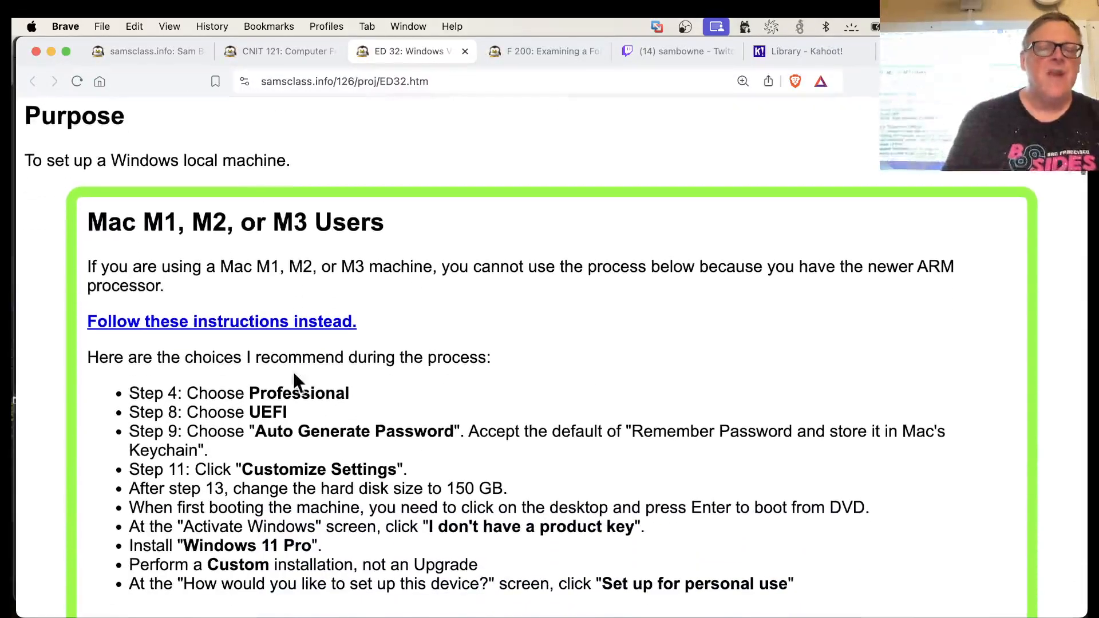
Switch back to the Win11_Jan24 virtual machine and sort the Downloads folder by name
left_click(497, 616)
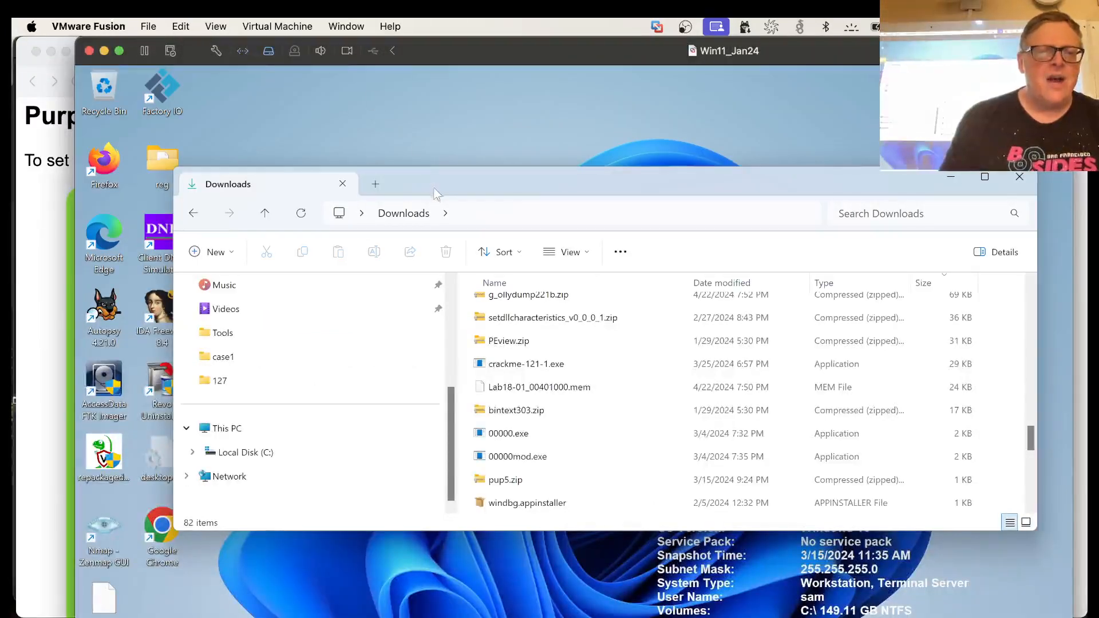
left_click_drag(433, 183, 497, 133)
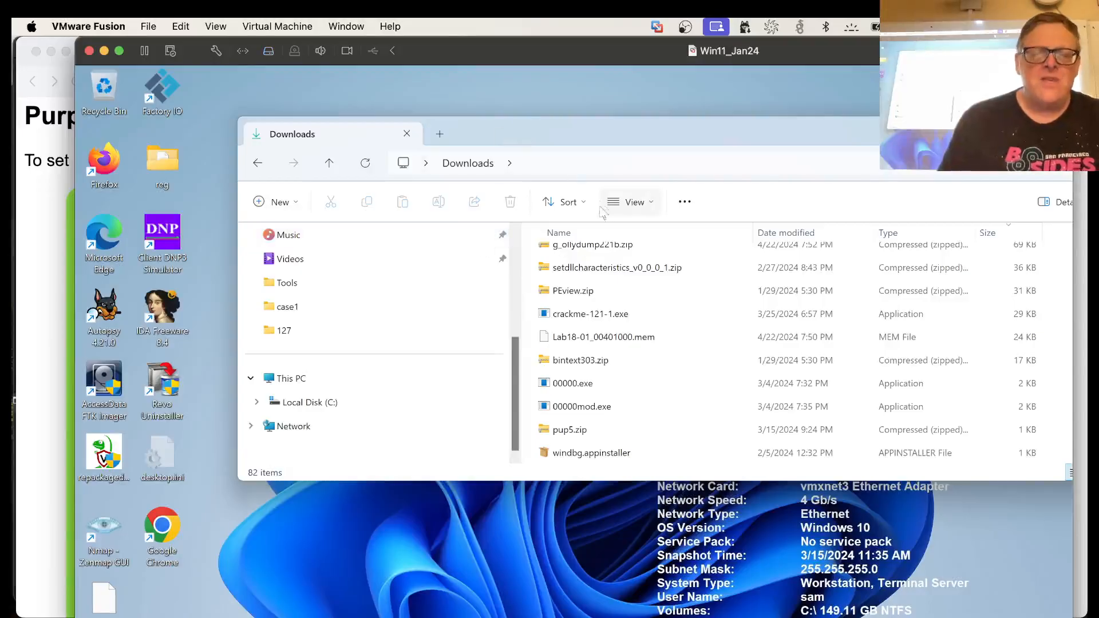
scroll(626, 386, "up", 3)
scroll(626, 386, "up", 5)
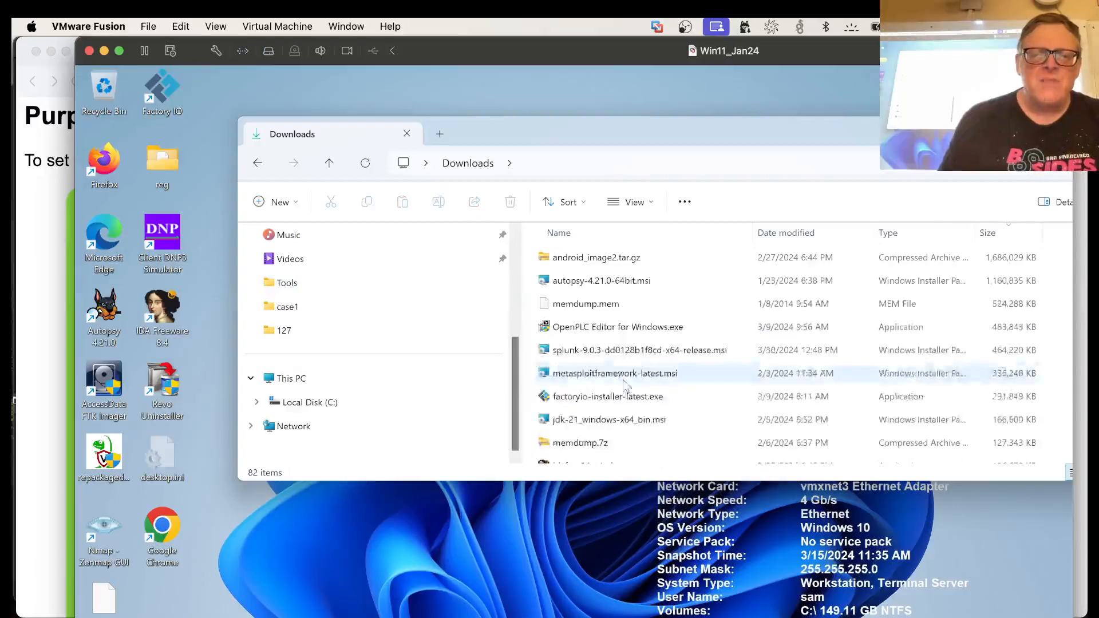
left_click(582, 232)
Move the F200.E01 evidence file from Downloads to the desktop and close the File Explorer window
scroll(597, 428, "down", 8)
scroll(597, 428, "down", 5)
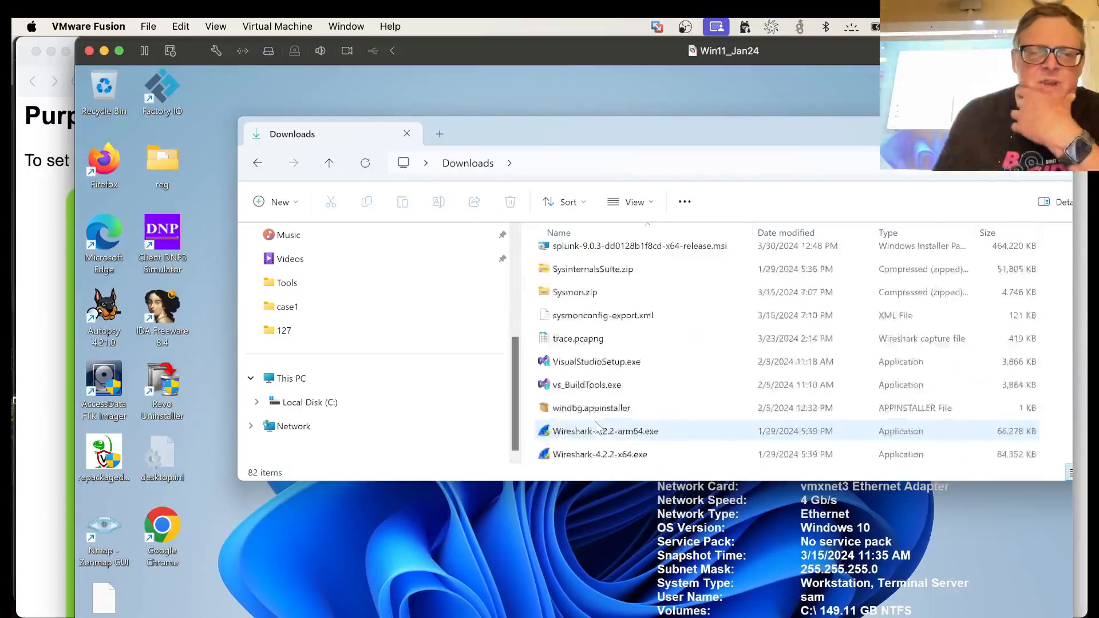
scroll(597, 428, "up", 10)
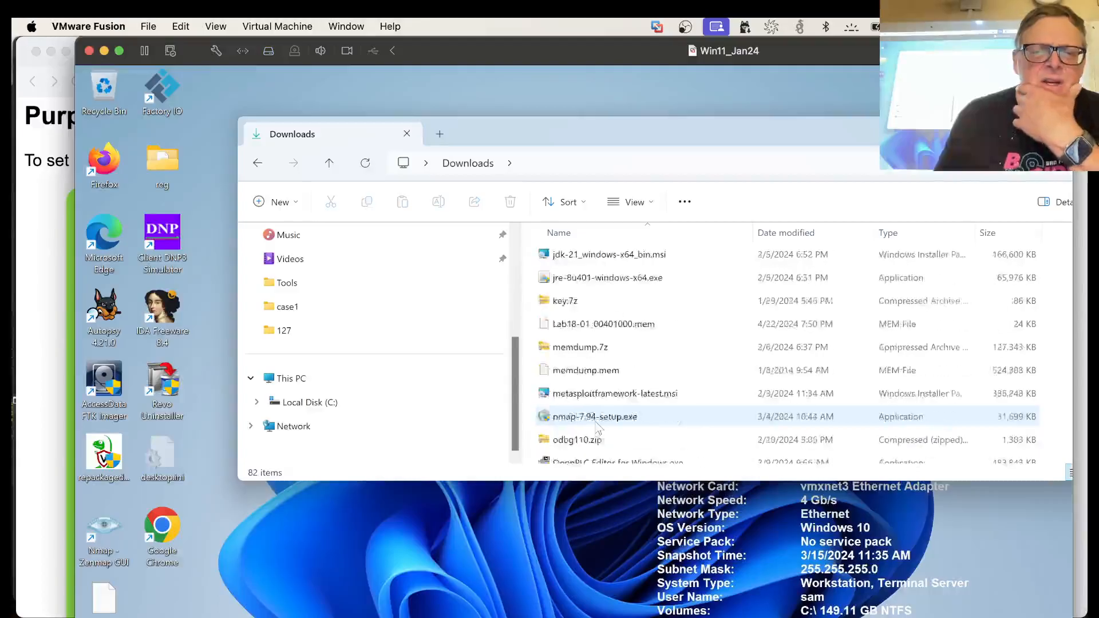
scroll(597, 428, "up", 4)
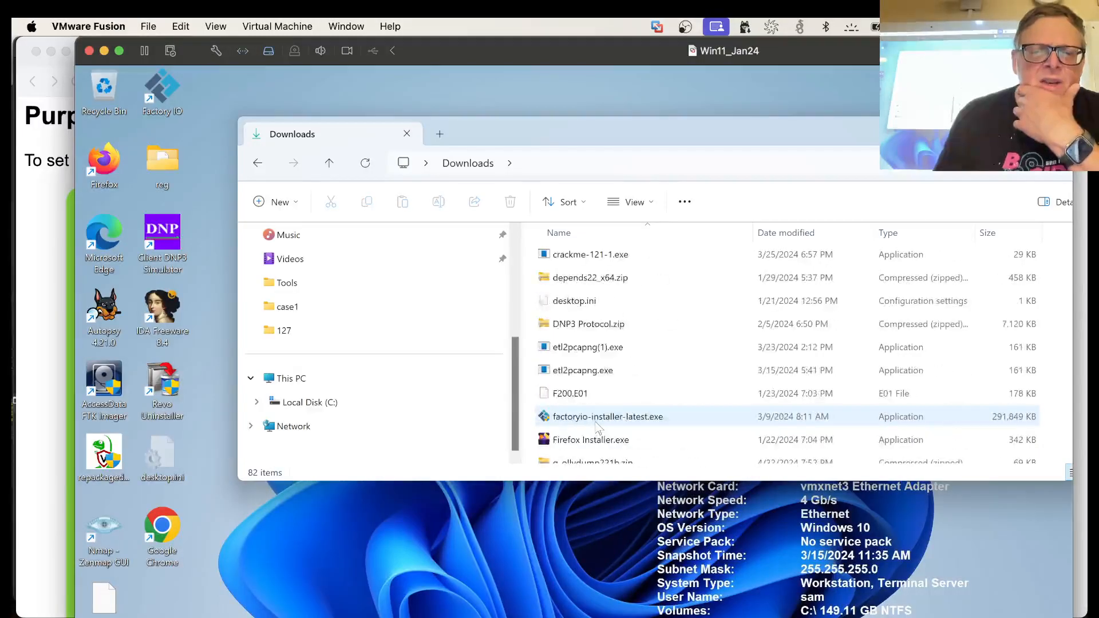
left_click(572, 395)
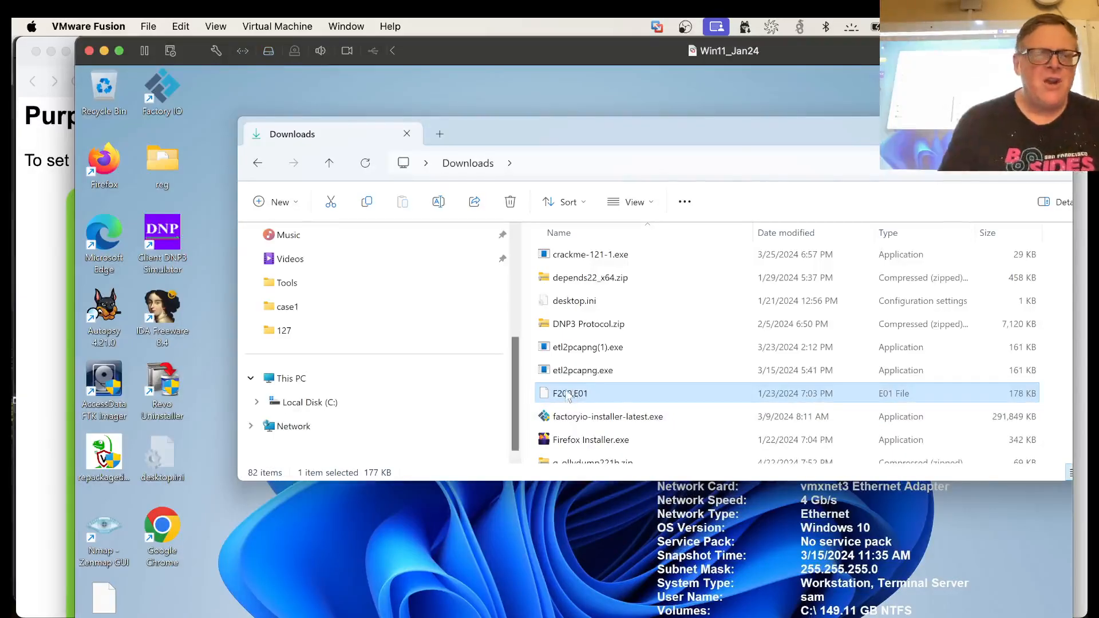
left_click_drag(548, 396, 399, 537)
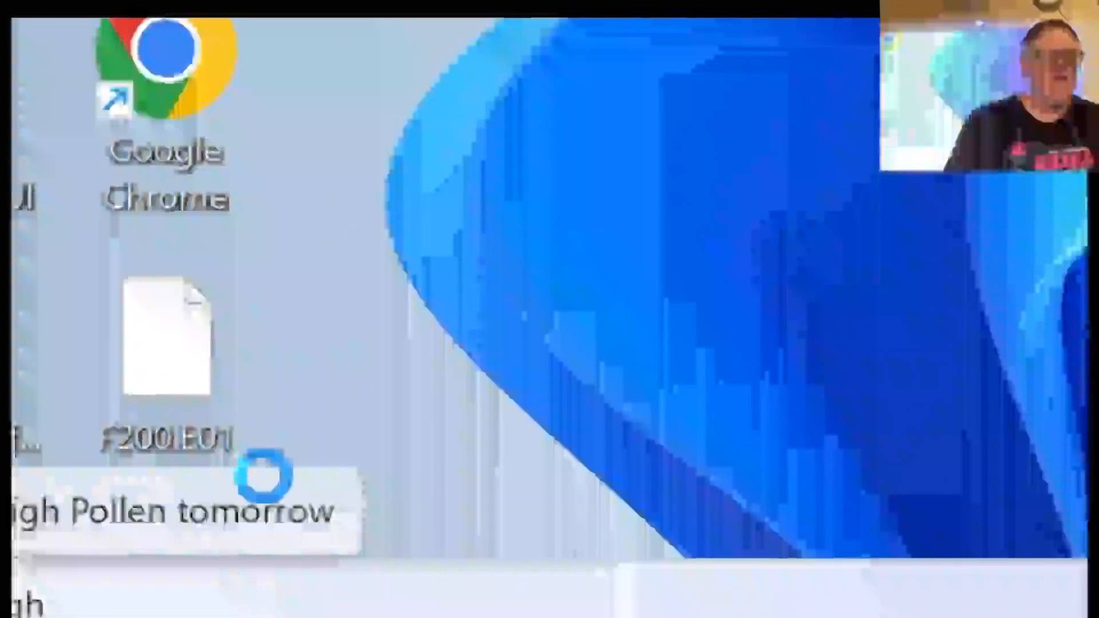
mouse_move(35, 604)
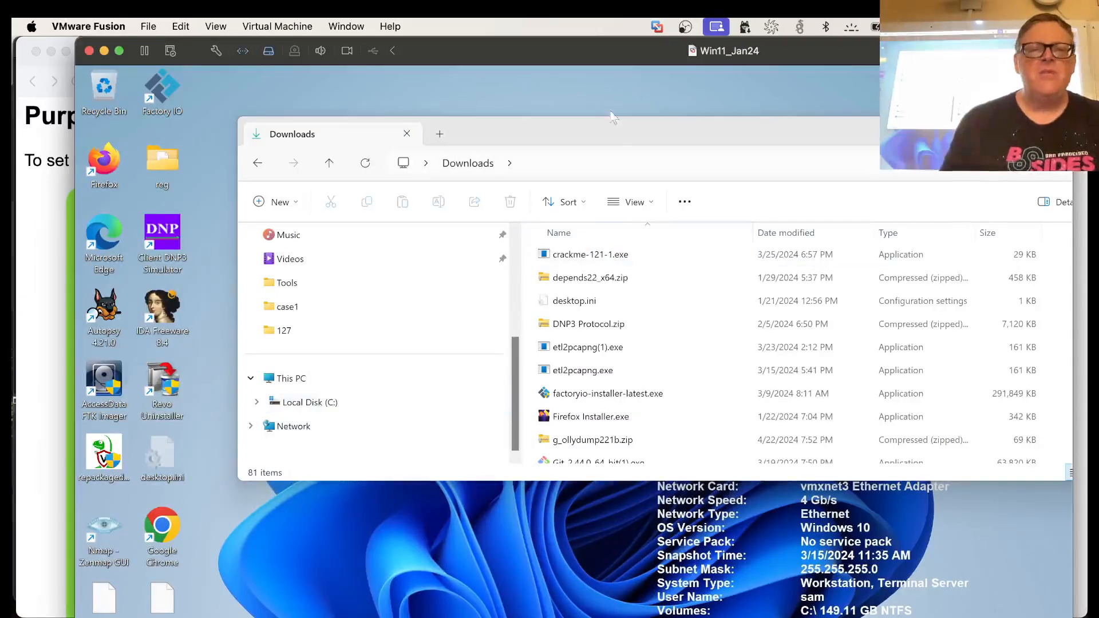
left_click_drag(616, 130, 557, 127)
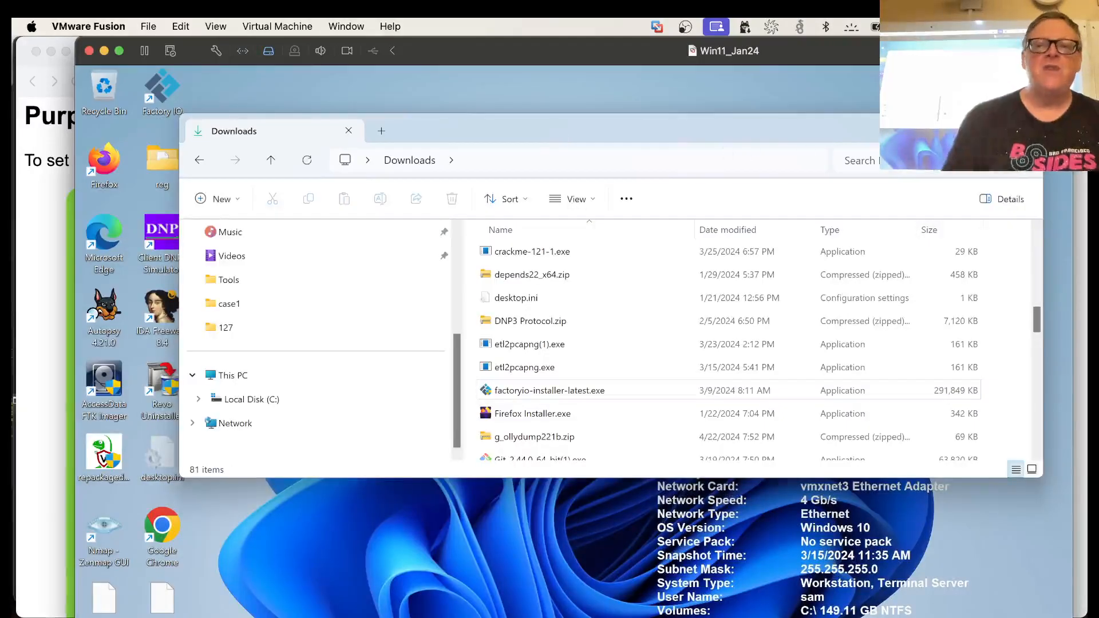
left_click(1025, 128)
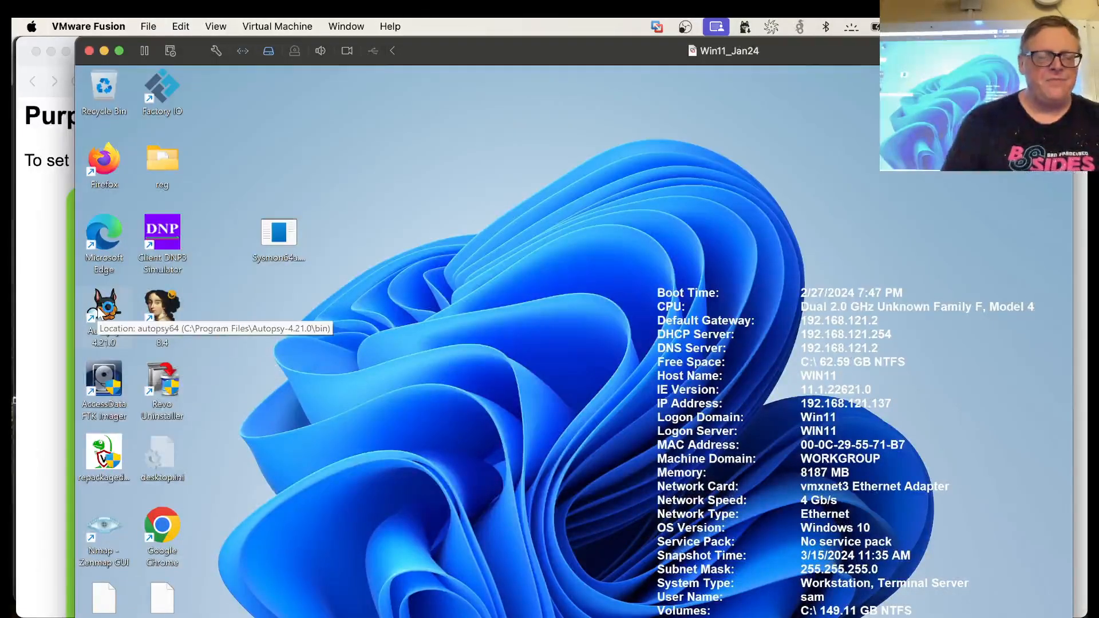
Switch to the browser, close the ED 32 and CNIT 121 pages, and view the F 200 Creating a Case section at a smaller zoom
left_click(39, 301)
scroll(40, 303, "down", 8)
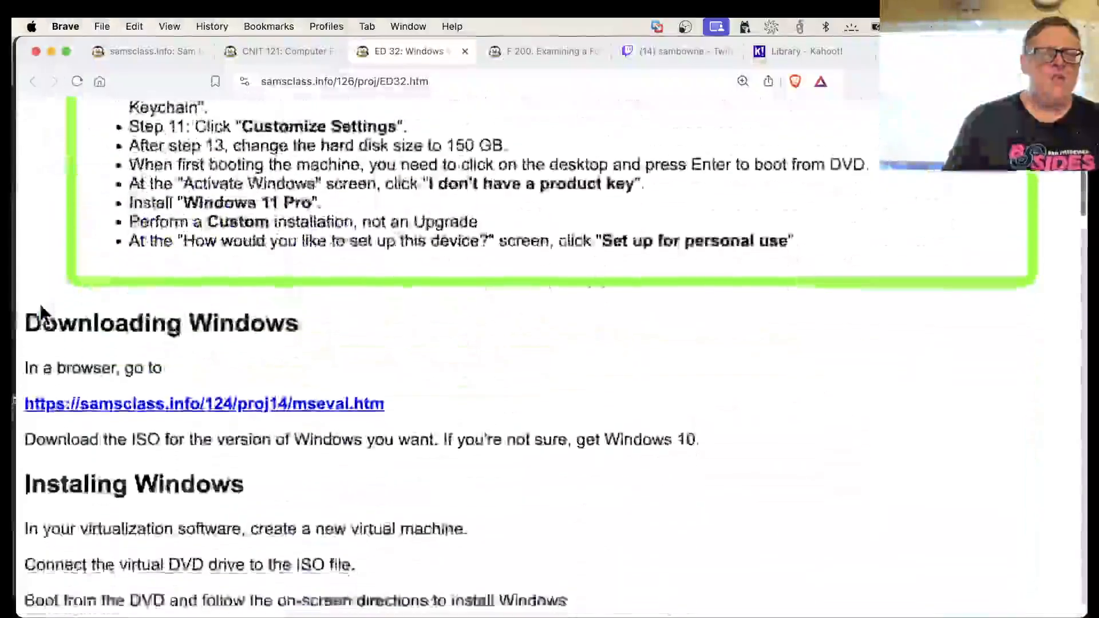
key("super+w")
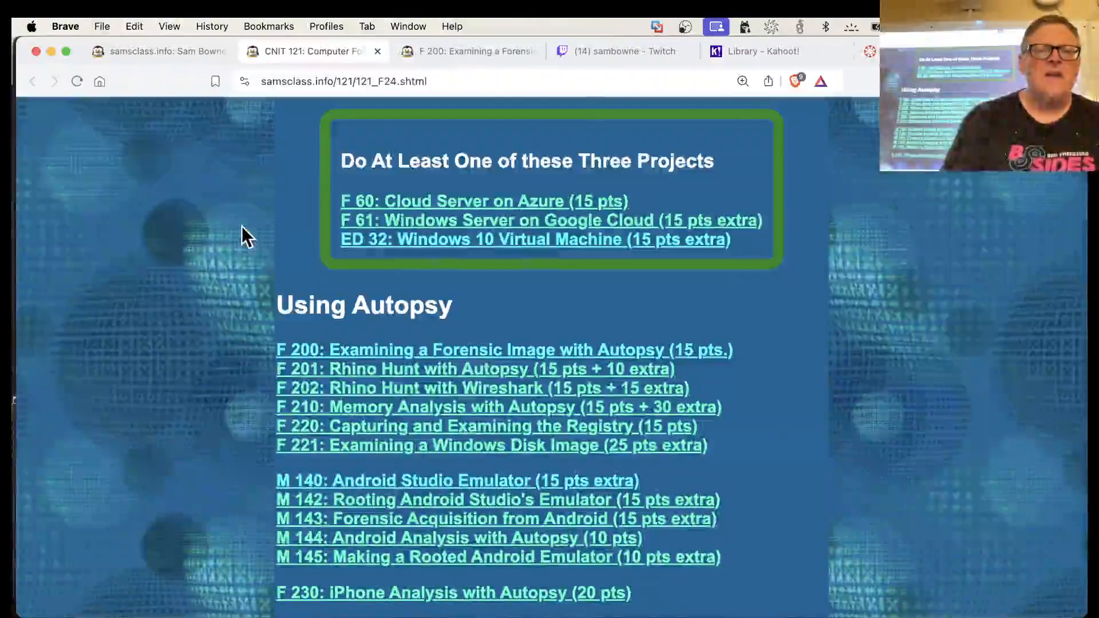
key("super+w")
scroll(435, 318, "down", 10)
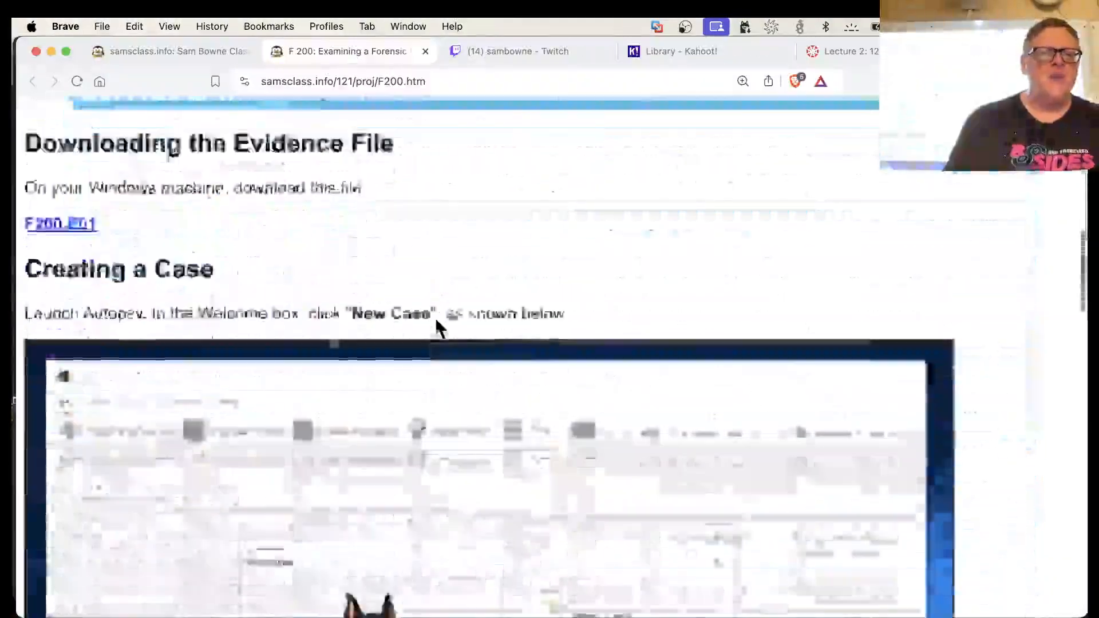
scroll(435, 318, "down", 5)
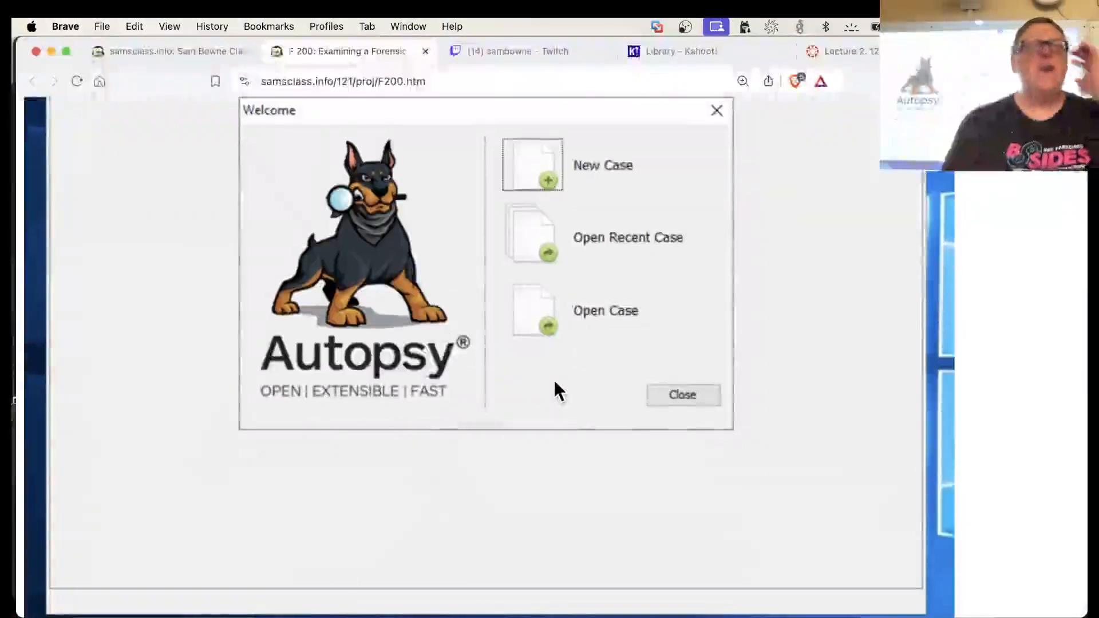
key("super+minus")
scroll(554, 379, "up", 5)
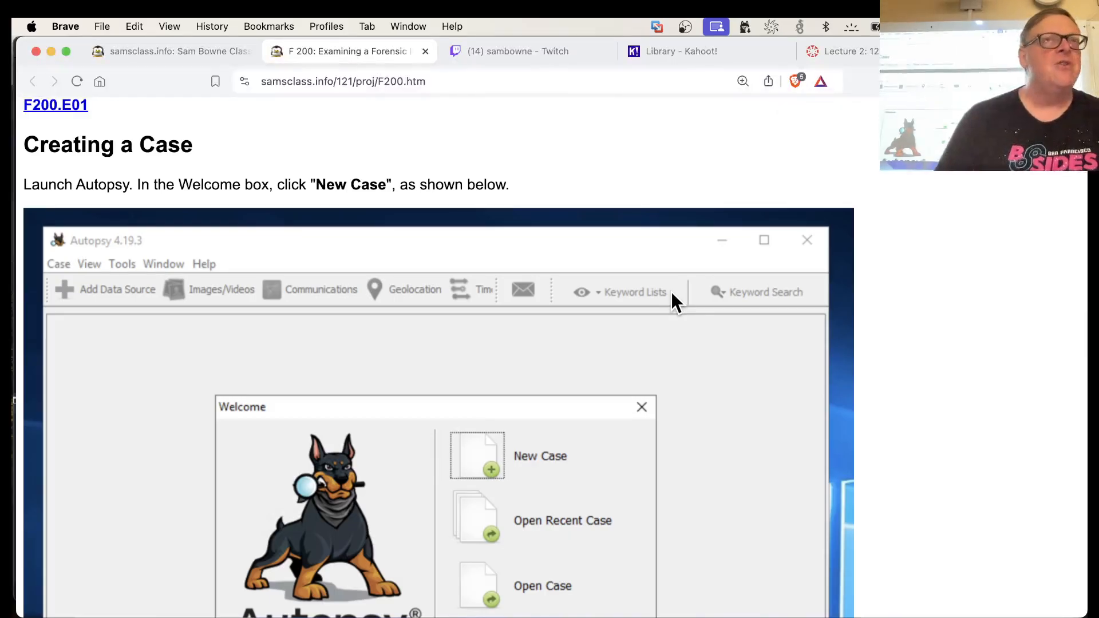
Switch to Autopsy in the virtual machine and create a single-user case named F200_F24 in the Documents folder, leaving the optional information blank
key("super+Tab")
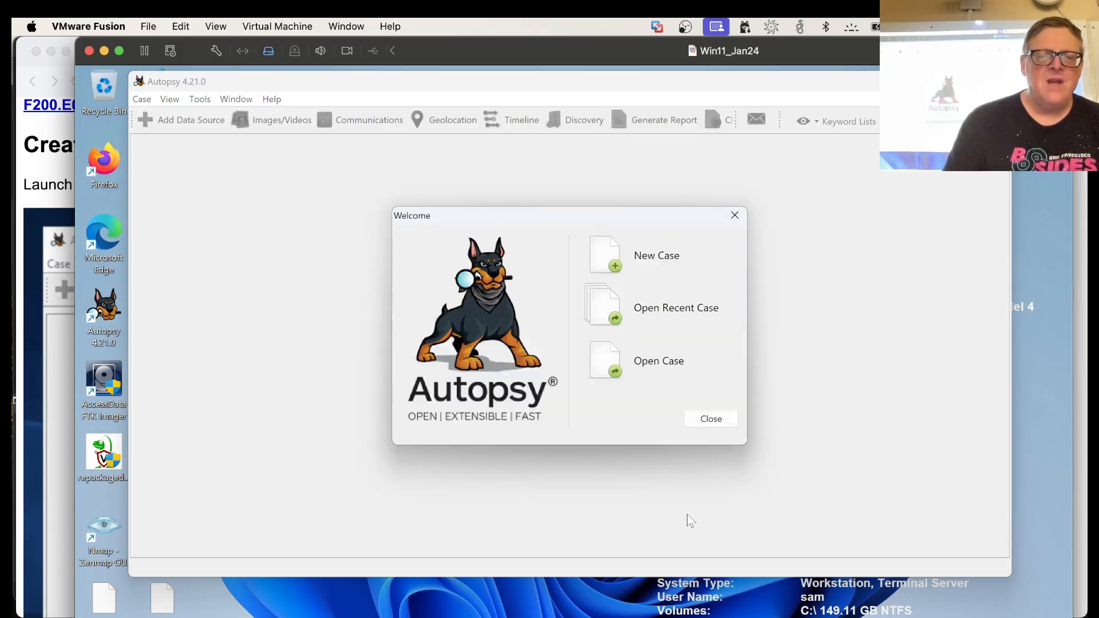
left_click(615, 258)
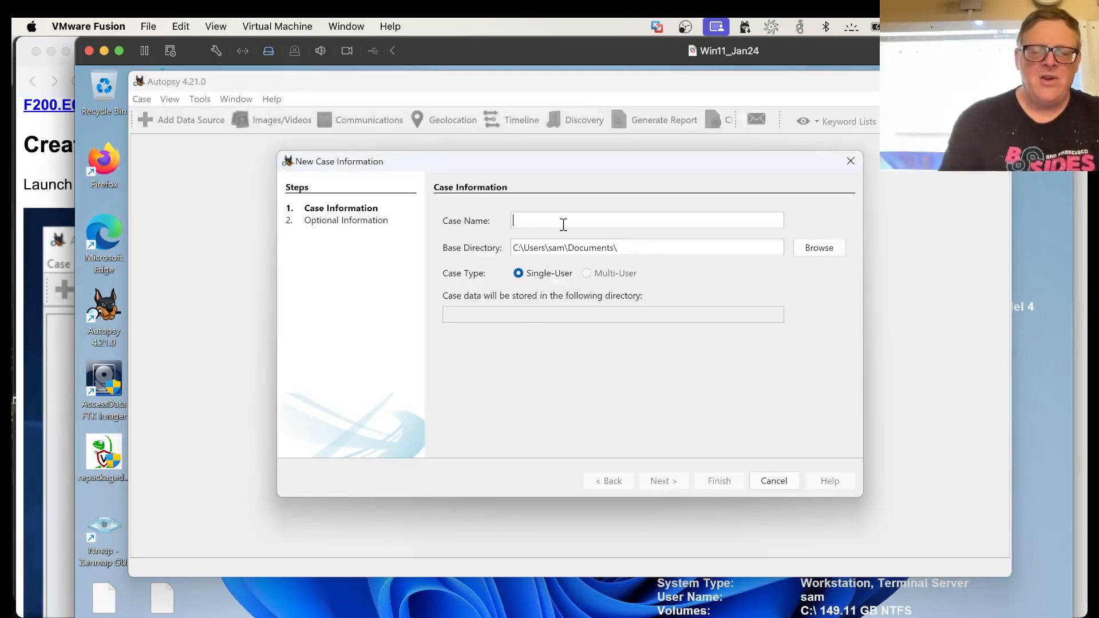
type("F200_F24")
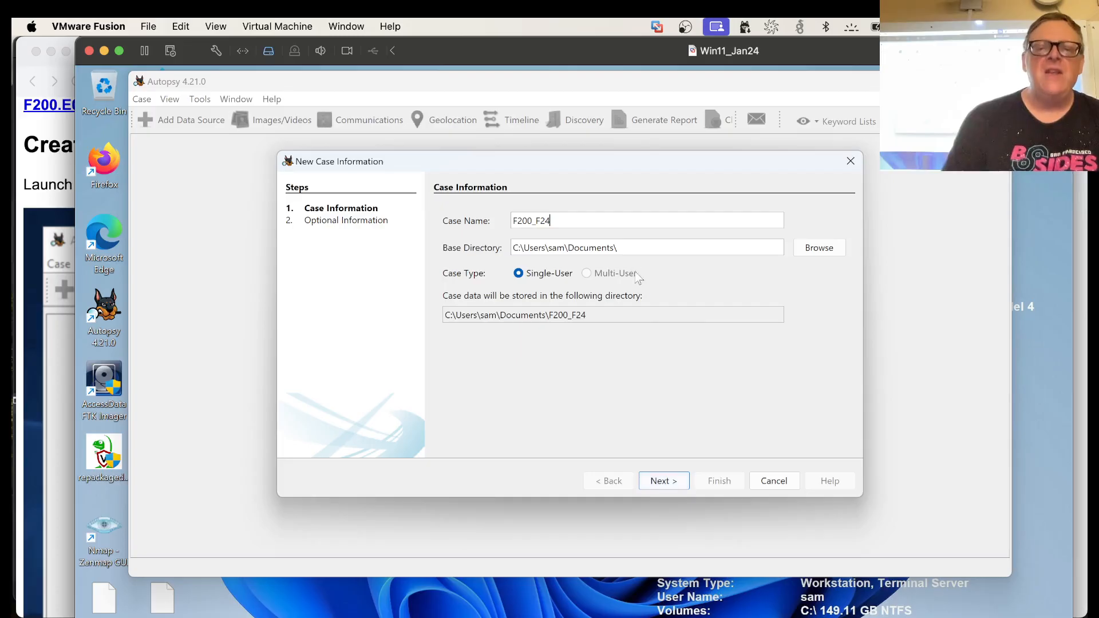
left_click(660, 481)
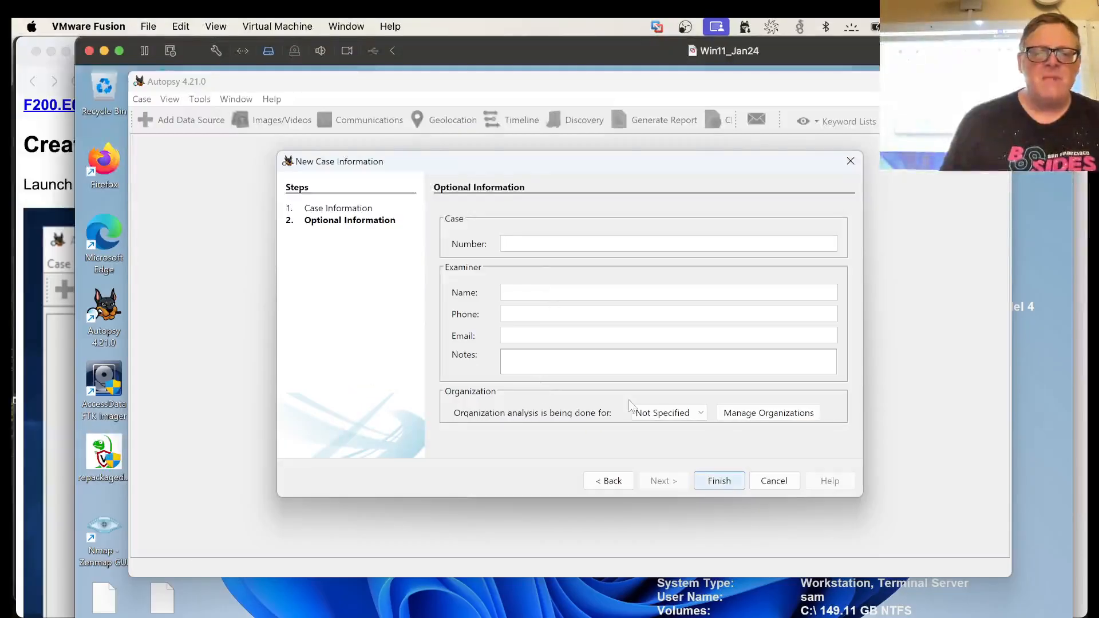
left_click(719, 480)
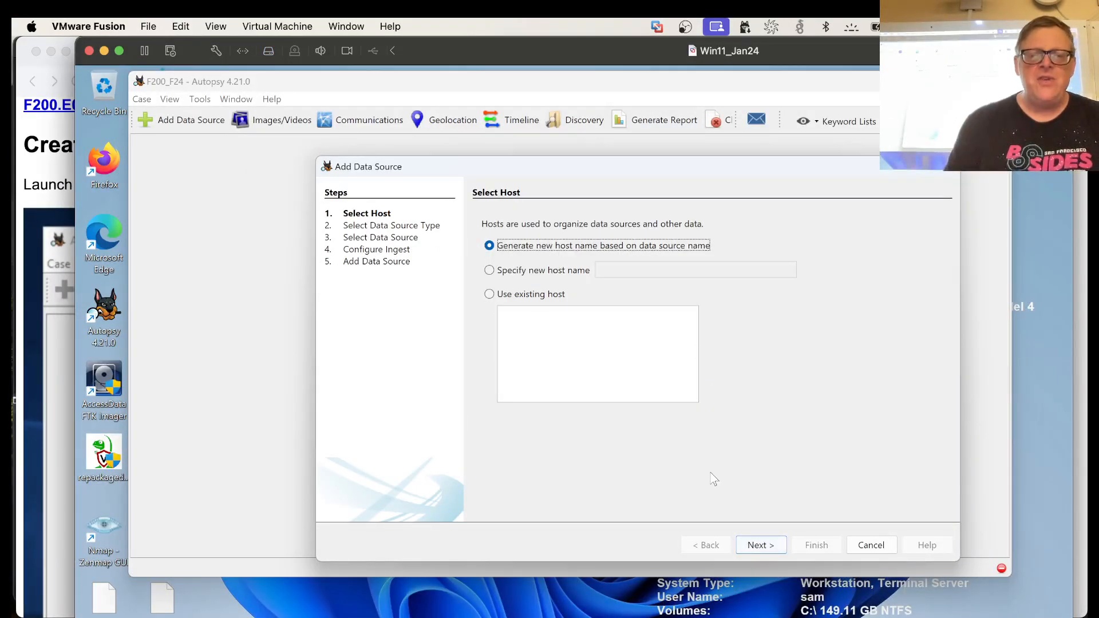
Keep the generated host name, check the browser instructions for the data source type, and choose Disk Image or VM File in Autopsy
left_click(767, 547)
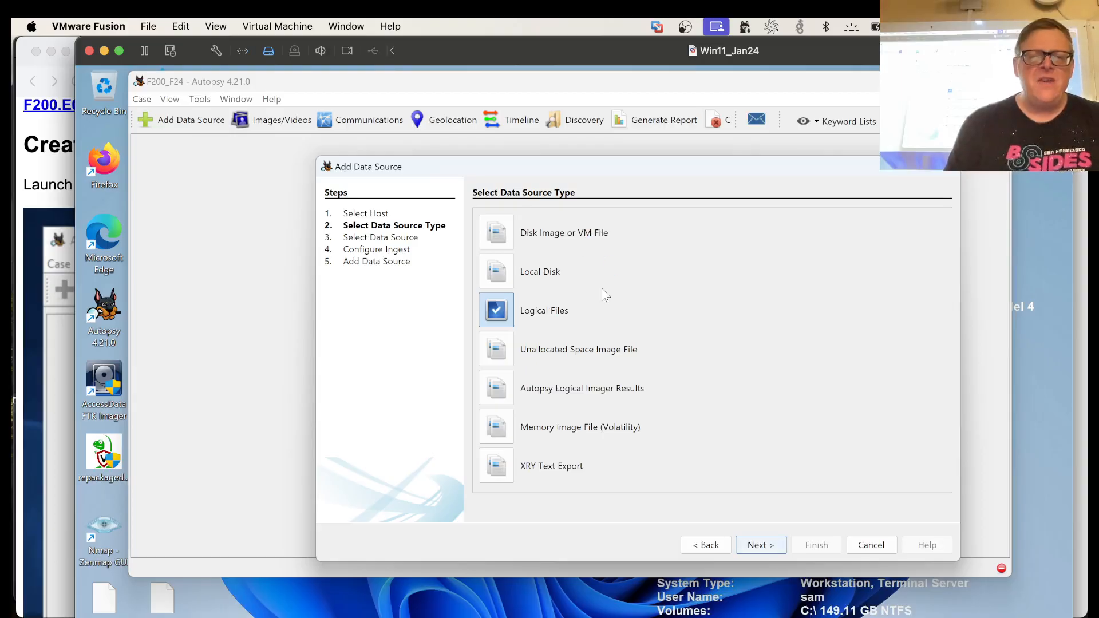
key("super+Tab")
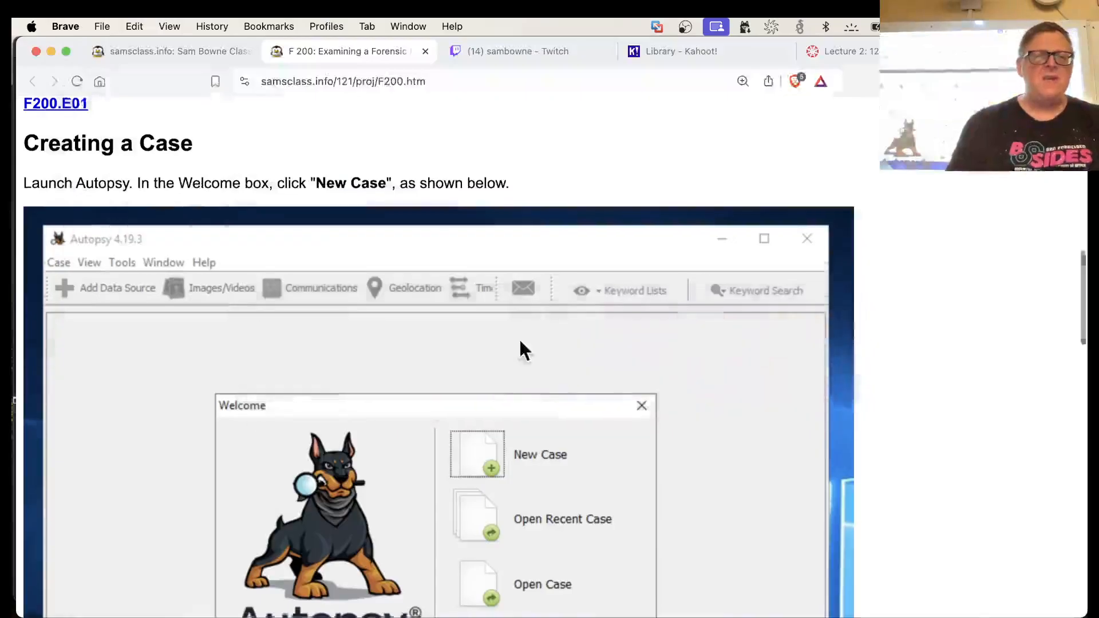
scroll(519, 337, "down", 15)
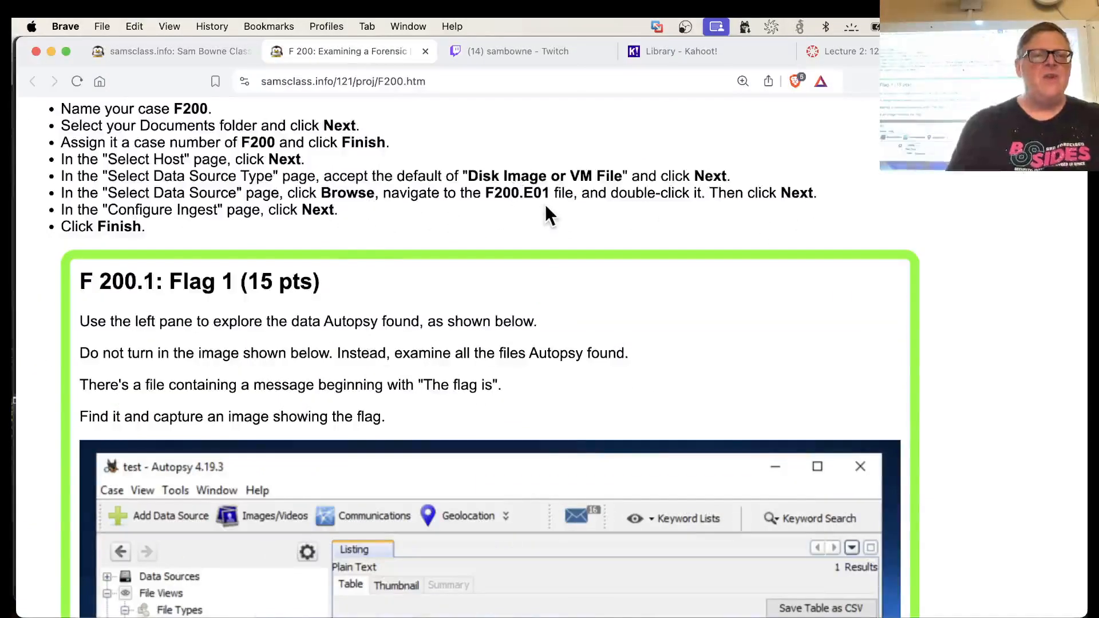
key("super+Tab")
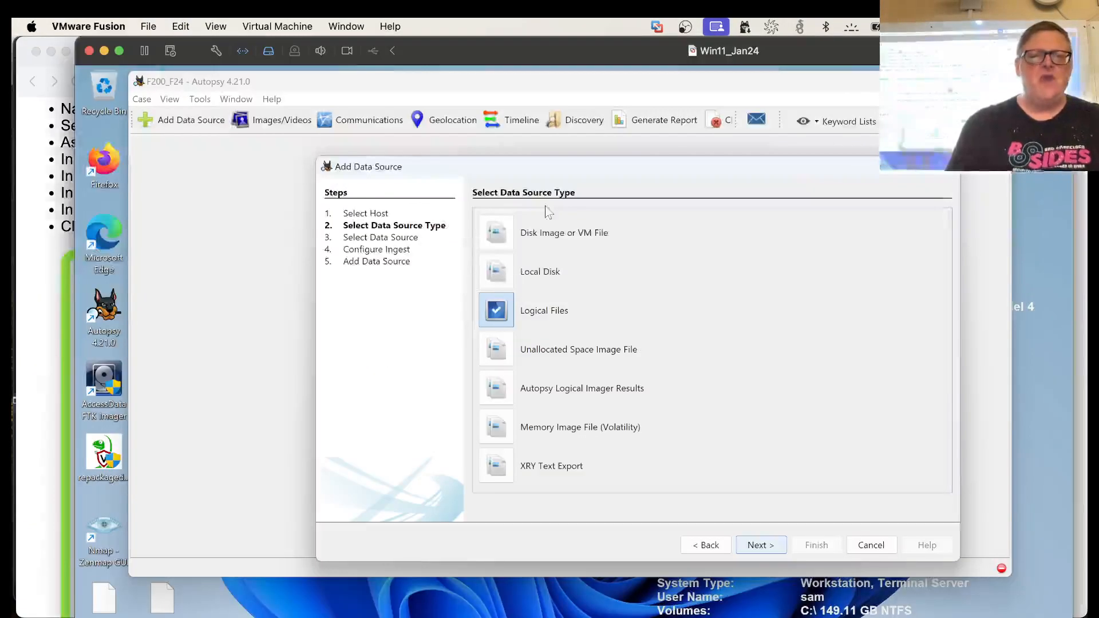
left_click(499, 228)
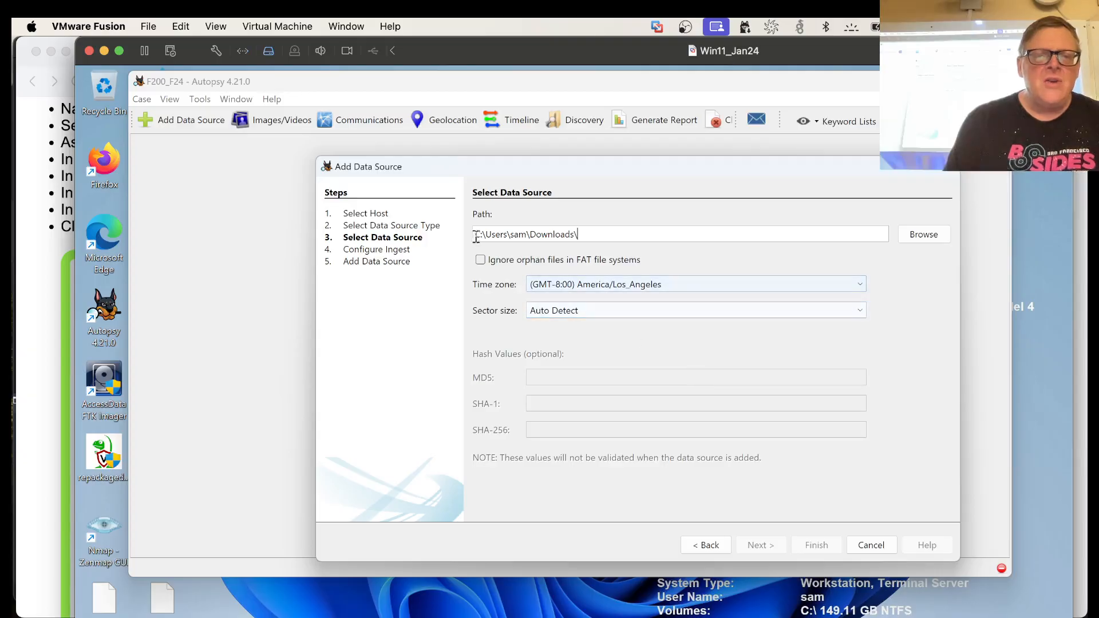
Select F200.E01 from the desktop as the data source, keep the default time zone and sector size, and proceed to the ingest configuration
left_click(918, 237)
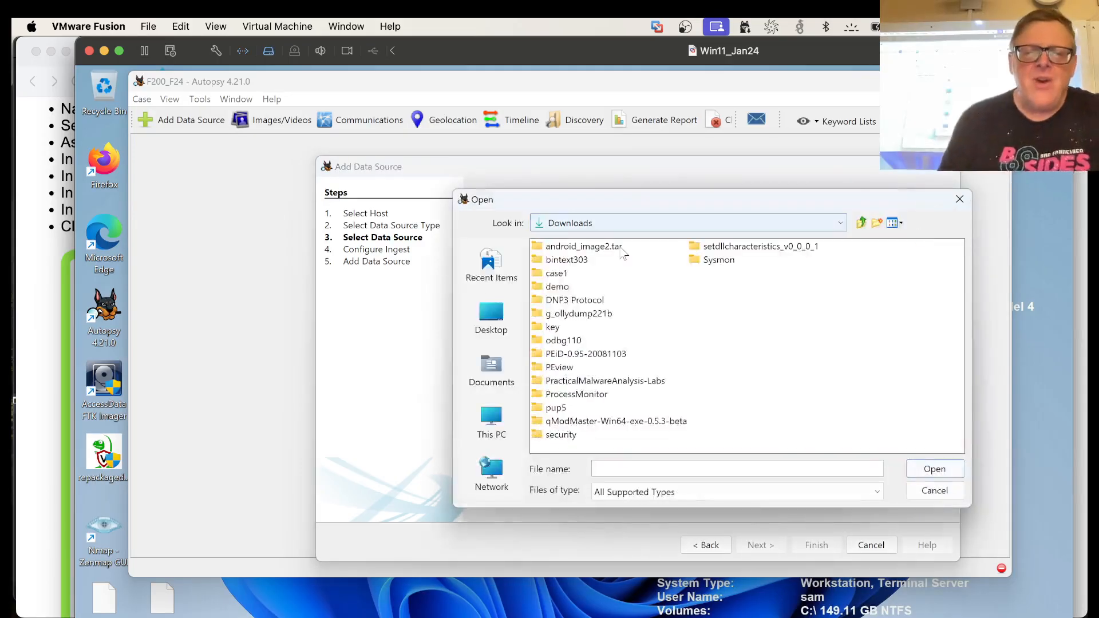
left_click(508, 318)
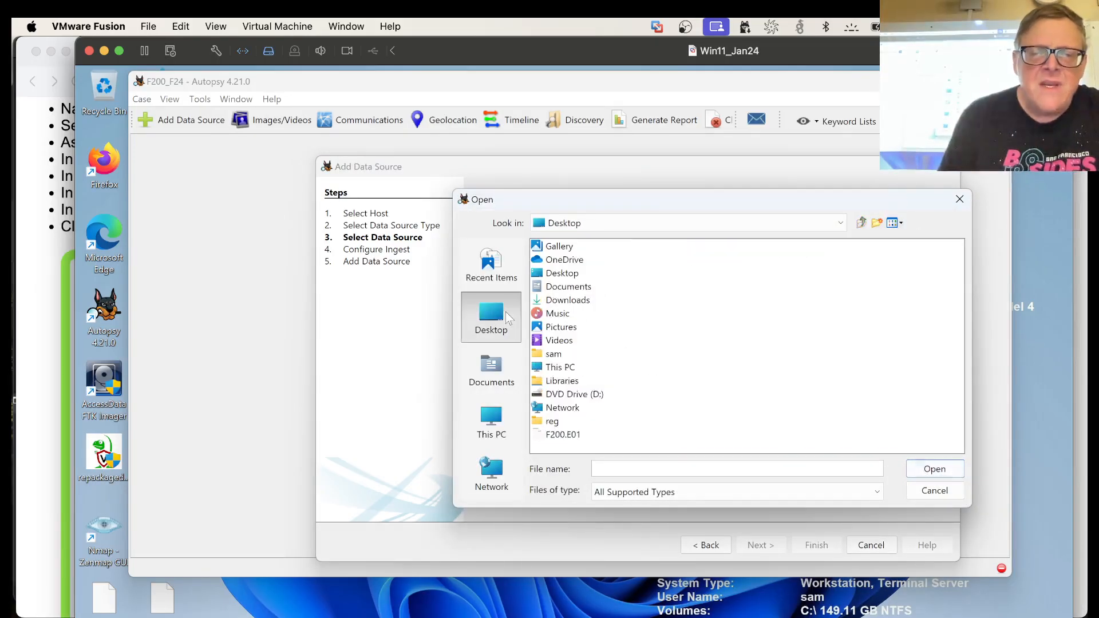
left_click(563, 435)
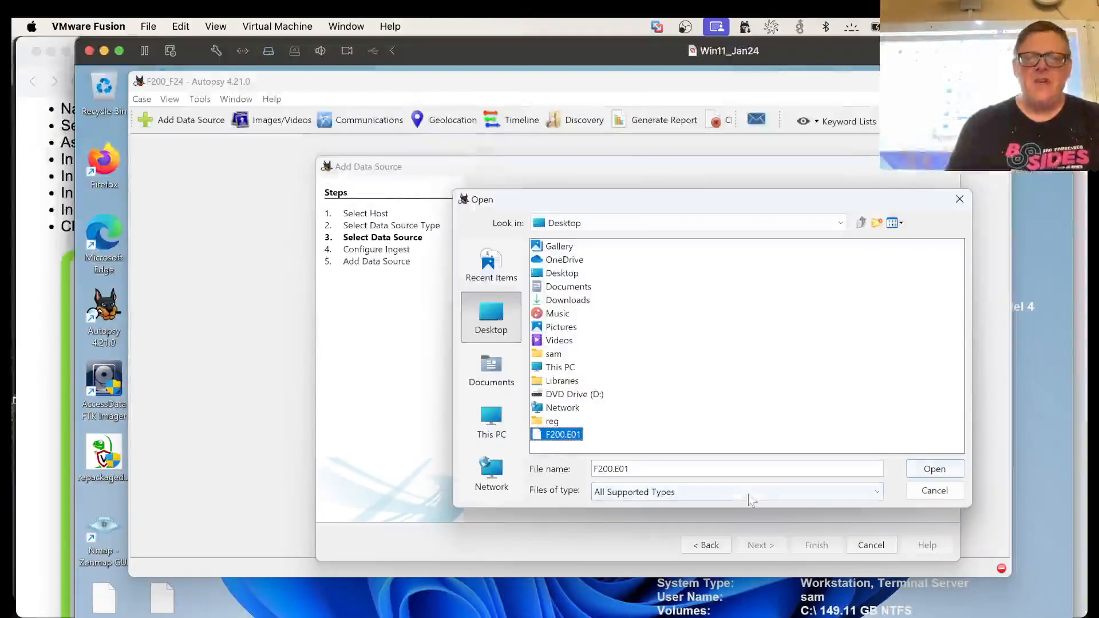
left_click(933, 471)
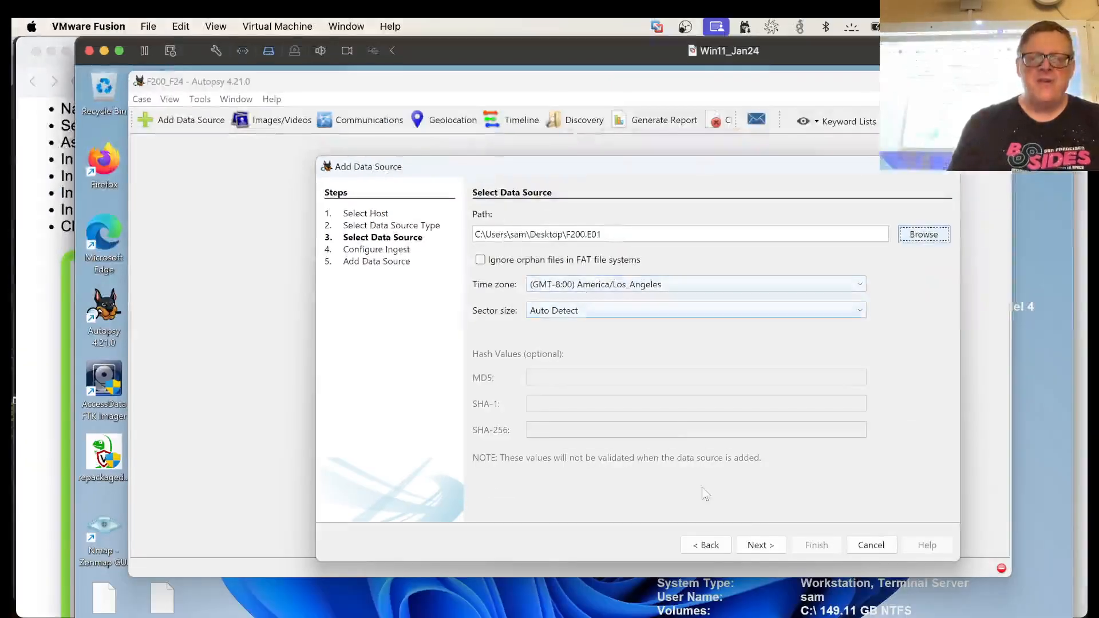
left_click(751, 546)
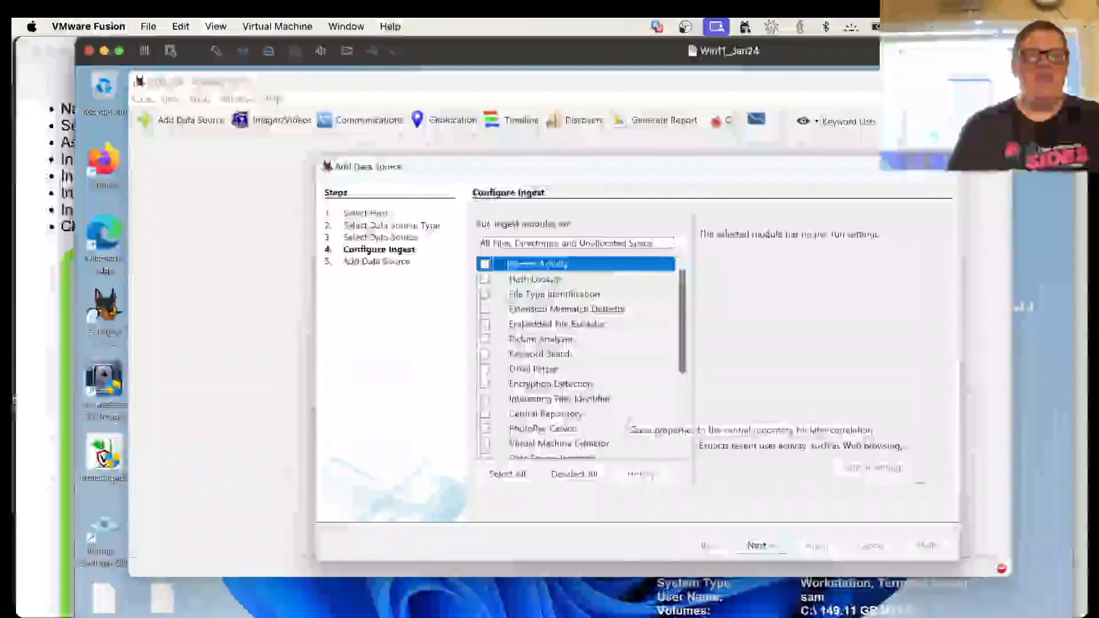
Check the Configure Ingest instructions in the browser, accept the default ingest settings in Autopsy, and finish adding the data source
key("super+Tab")
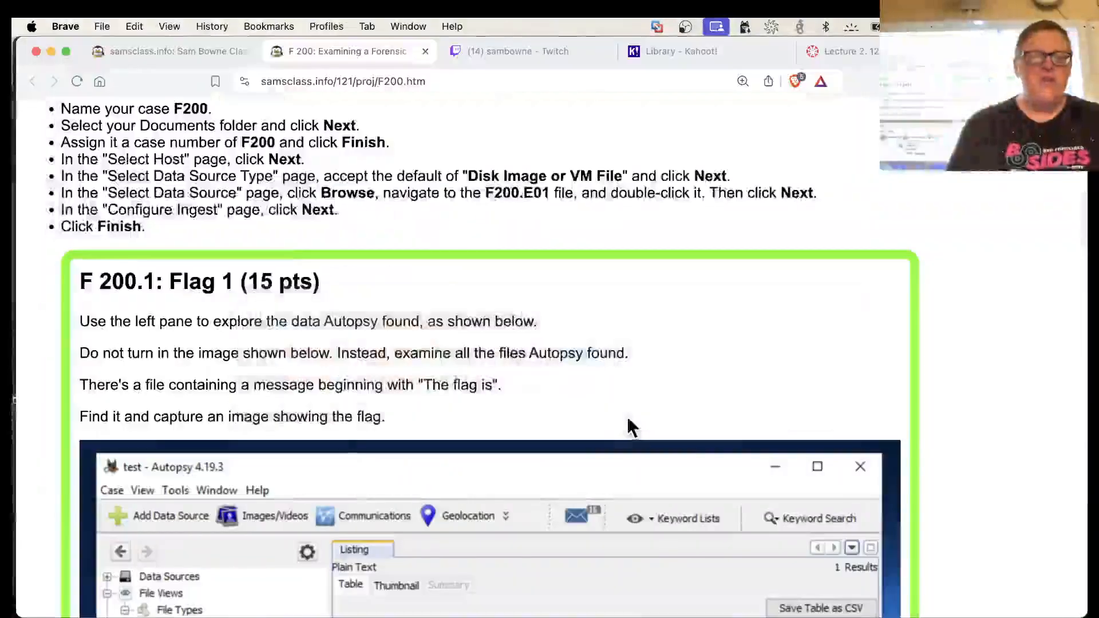
scroll(626, 417, "down", 6)
scroll(627, 417, "up", 9)
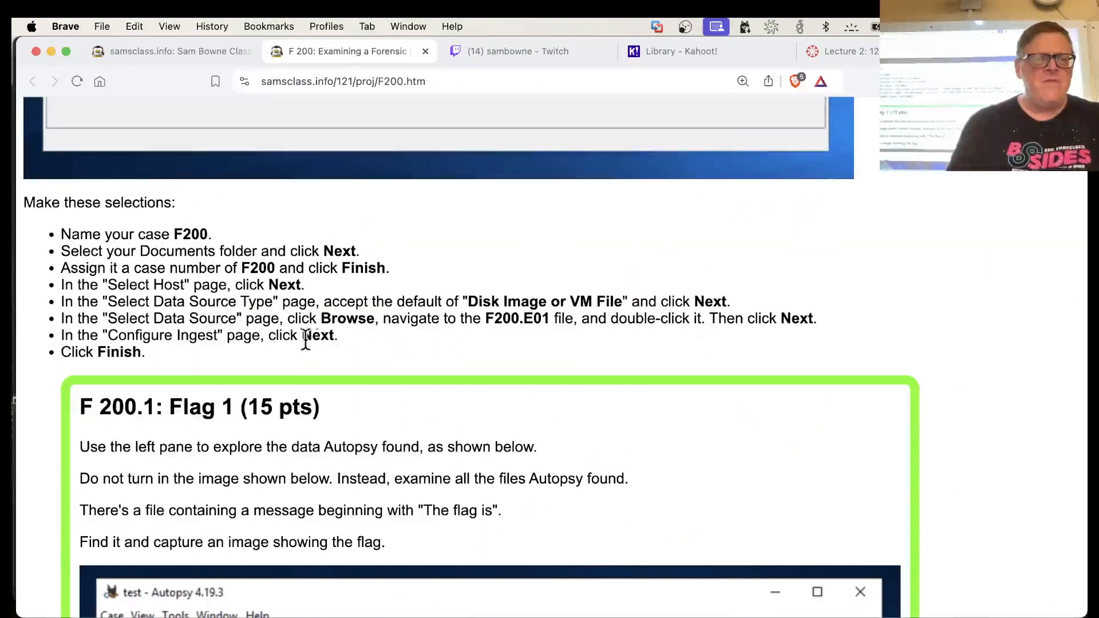
key("super+Tab")
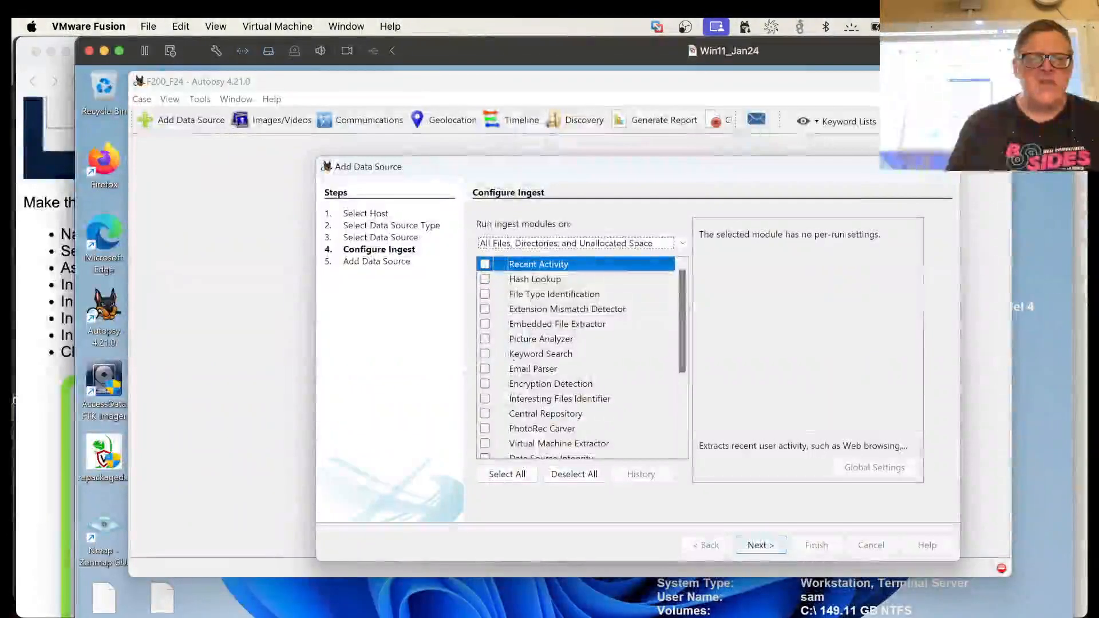
left_click(760, 545)
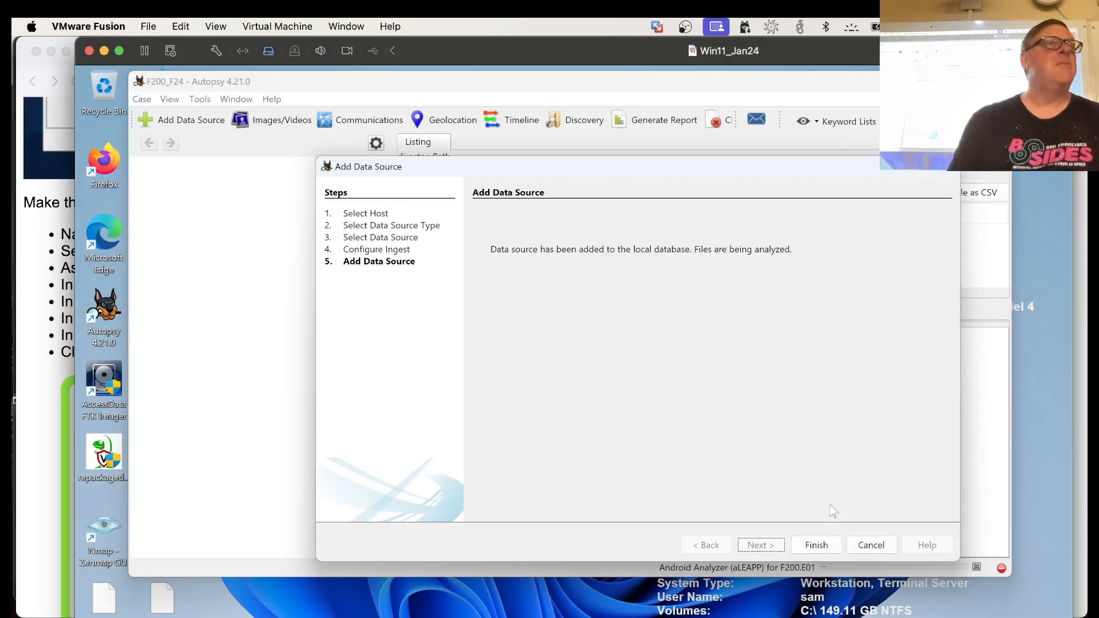
left_click(815, 545)
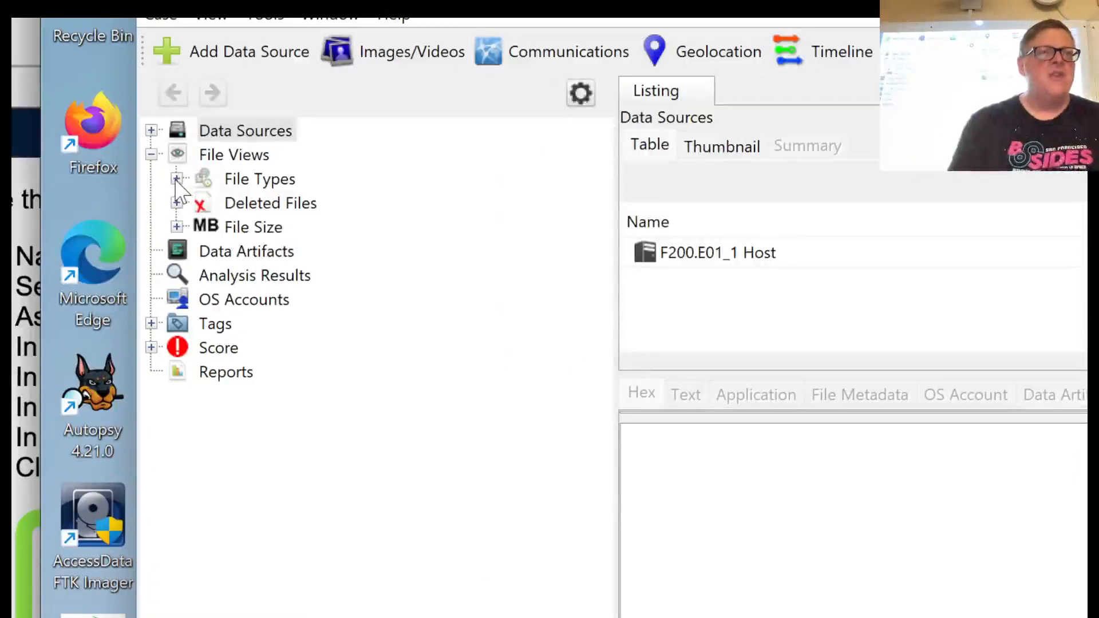
Expand File Types, By Extension and Documents under File Views to show the file categories of the image
left_click(176, 179)
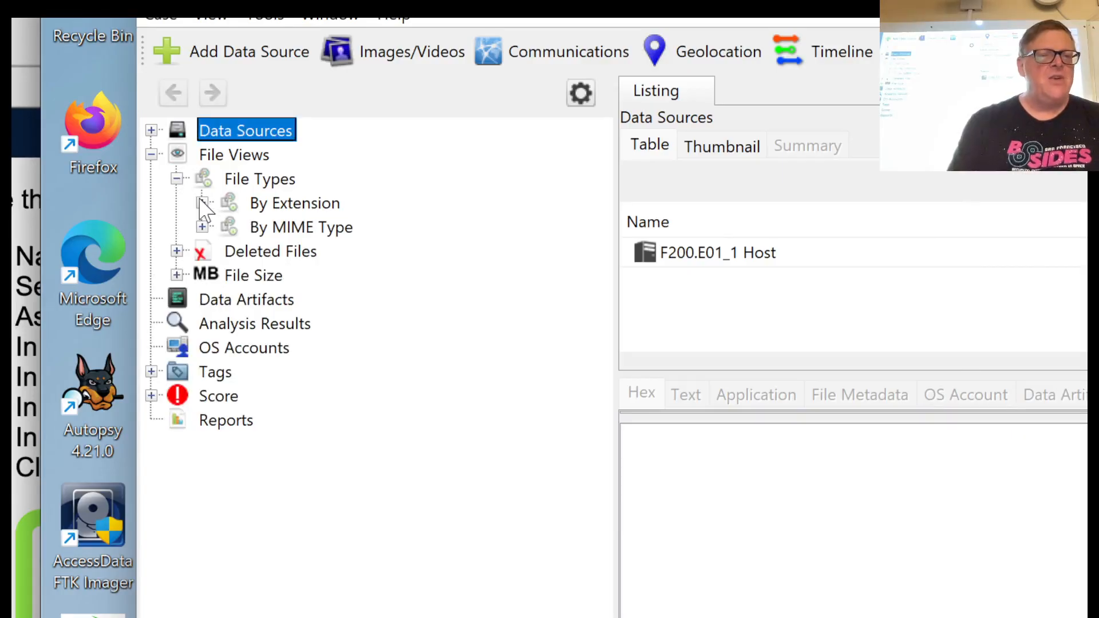
left_click(202, 203)
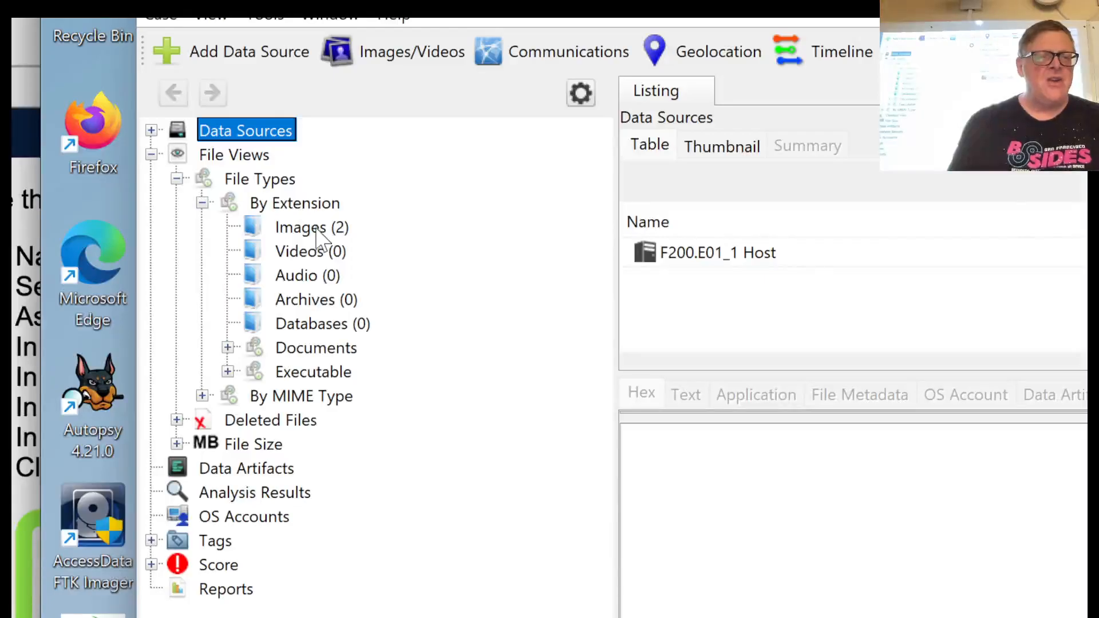
left_click(228, 347)
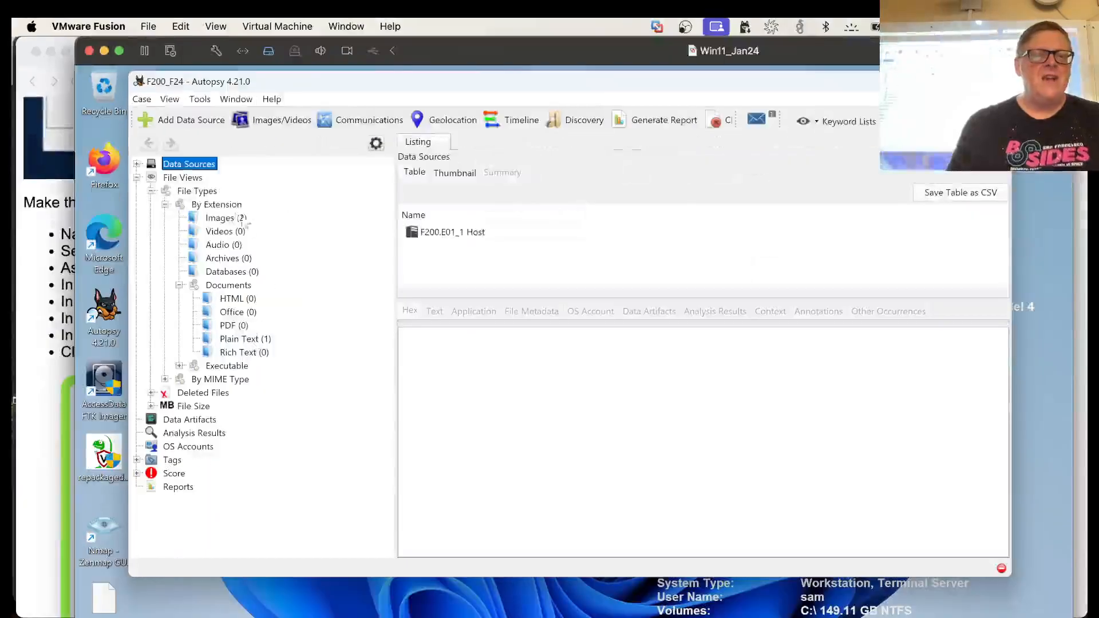
View Doggie.PNG from the Images category and the extracted text of Hello.txt from the Plain Text category
left_click(227, 218)
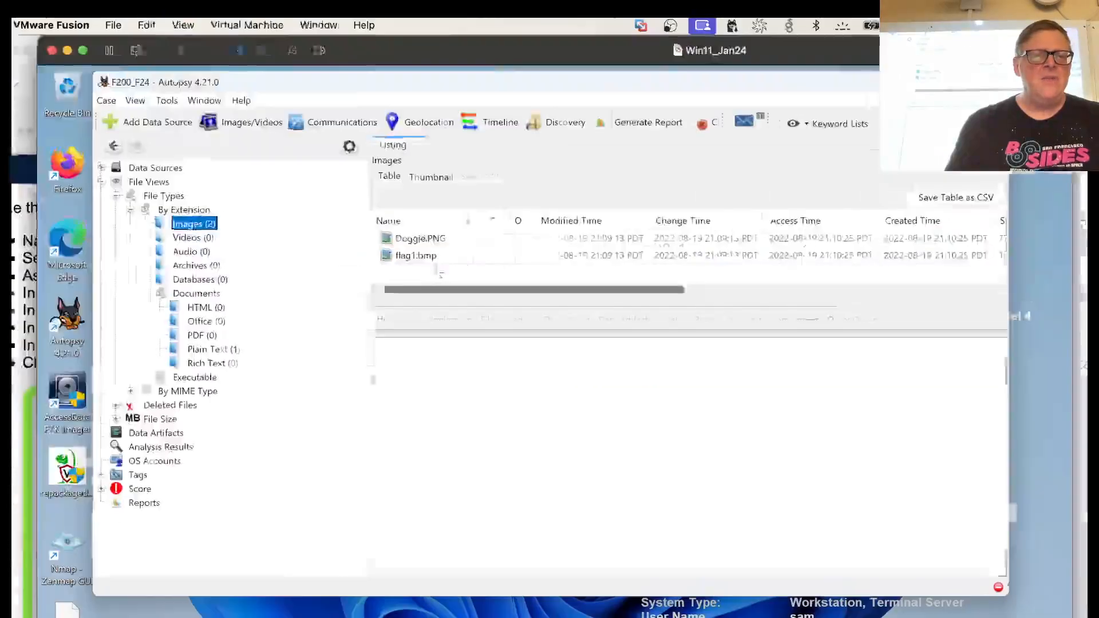
left_click(431, 226)
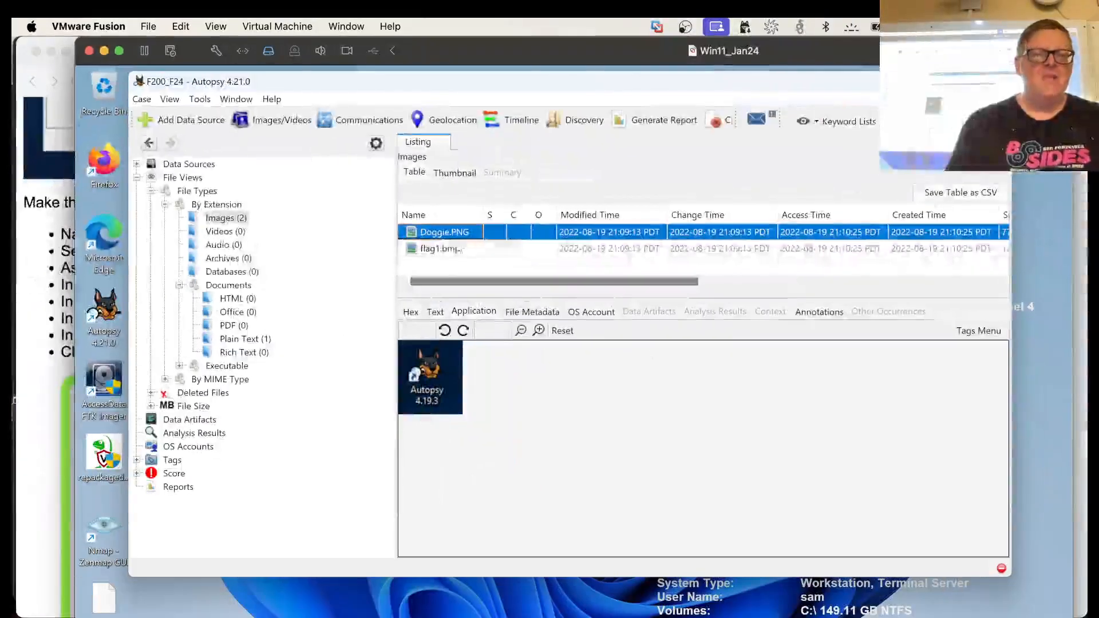
left_click(243, 341)
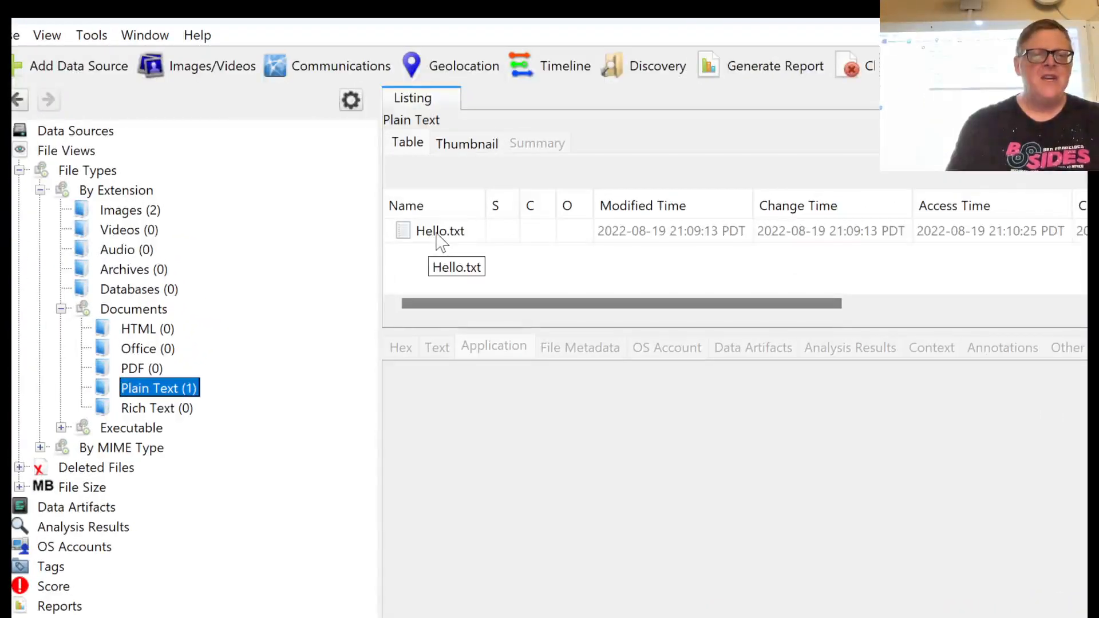
left_click(440, 240)
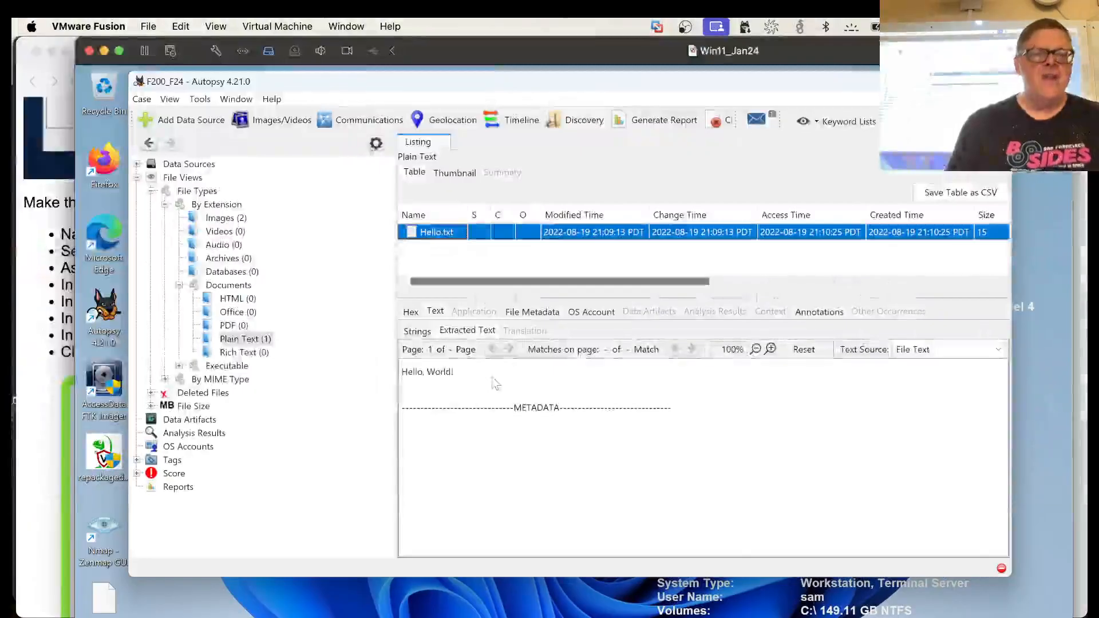
Switch to the browser and examine the F 200.1 Flag 1 instructions and the example Autopsy screenshot on the project page
key("super+Tab")
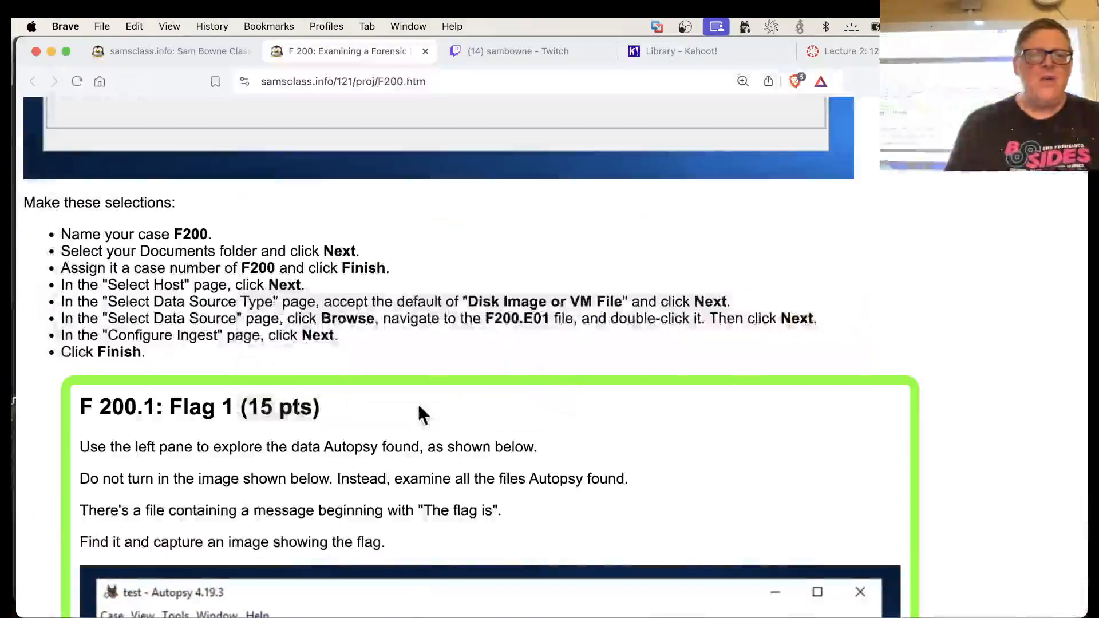
scroll(418, 403, "down", 5)
scroll(252, 246, "down", 3)
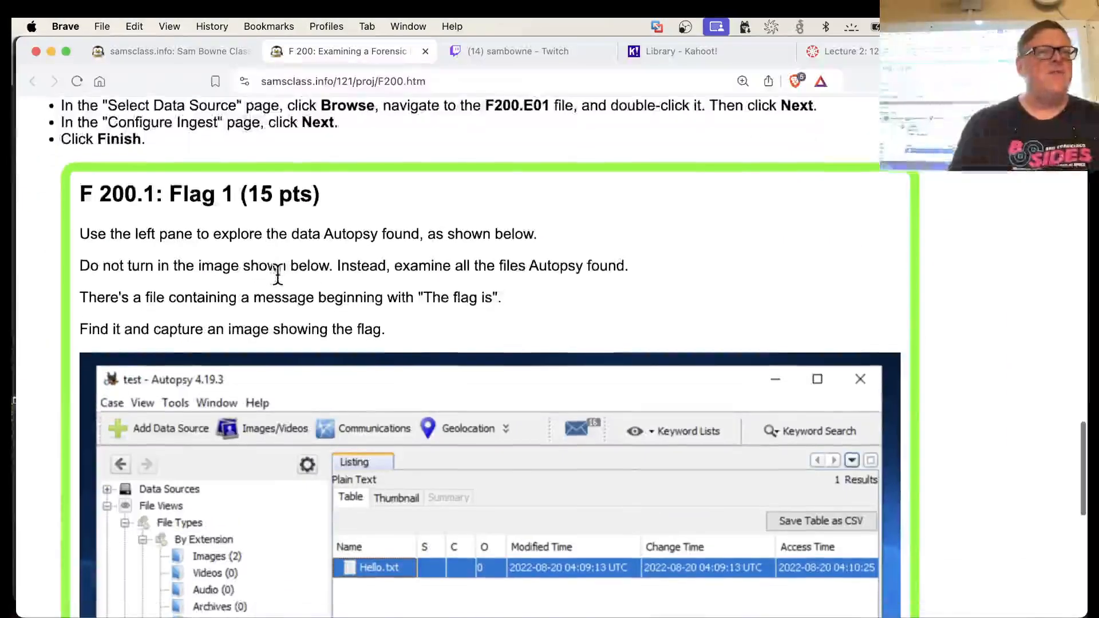
scroll(277, 273, "down", 5)
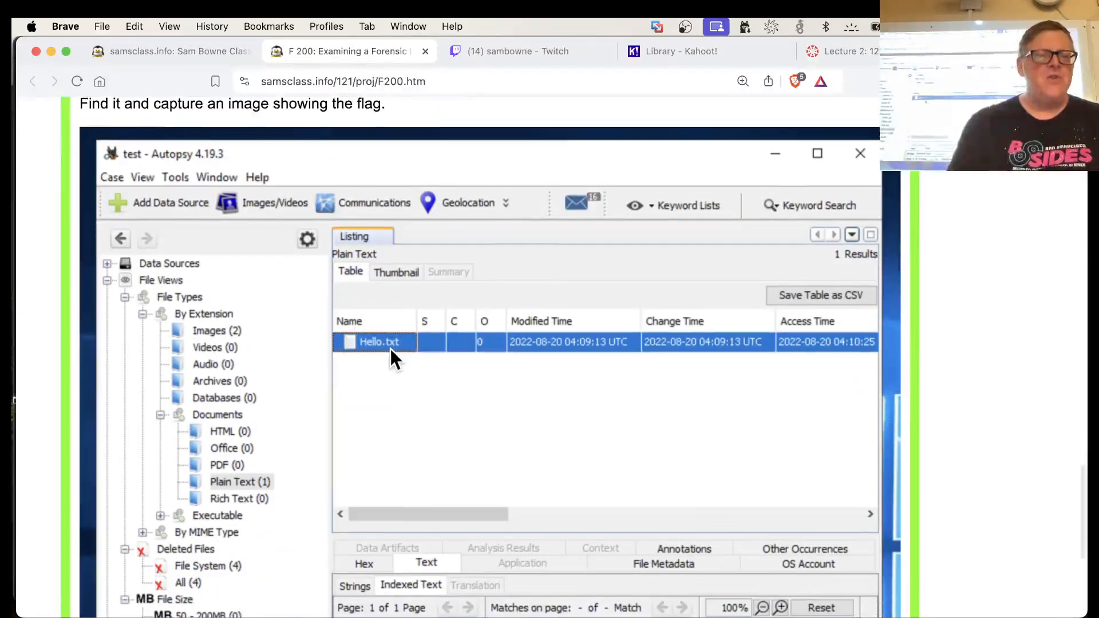
scroll(374, 496, "down", 5)
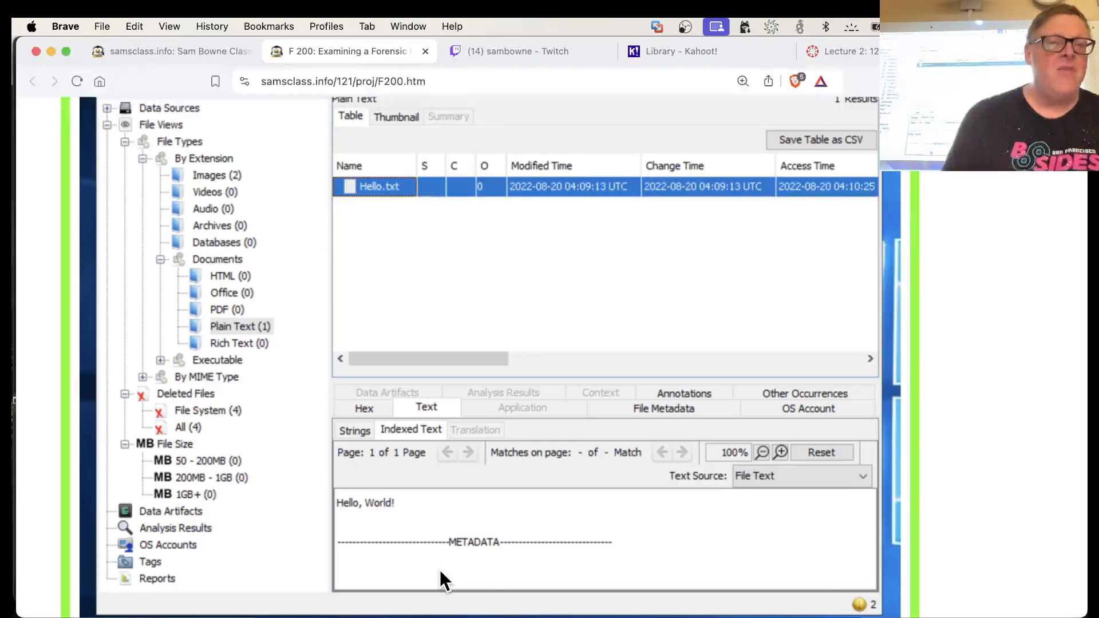
scroll(439, 569, "up", 3)
scroll(440, 569, "down", 5)
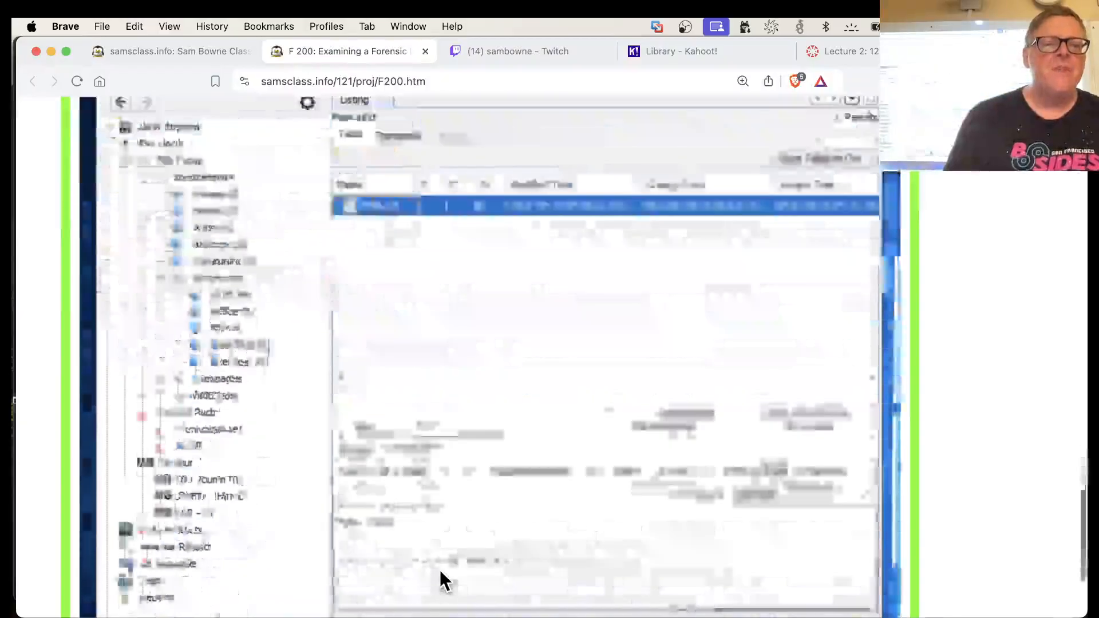
scroll(440, 569, "up", 15)
scroll(372, 395, "down", 4)
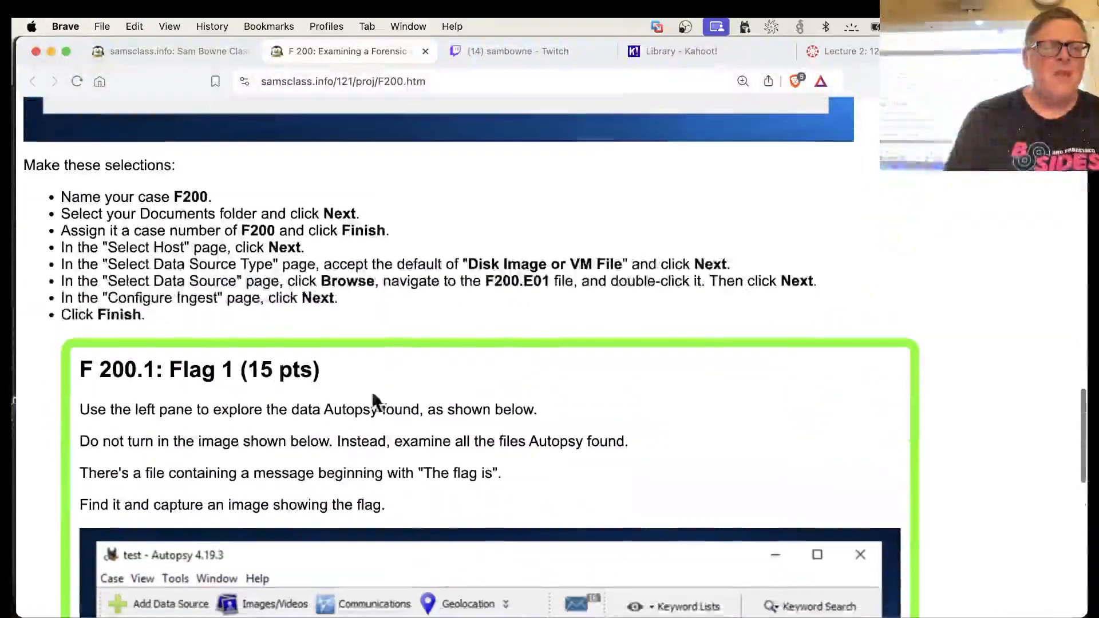
scroll(314, 515, "down", 6)
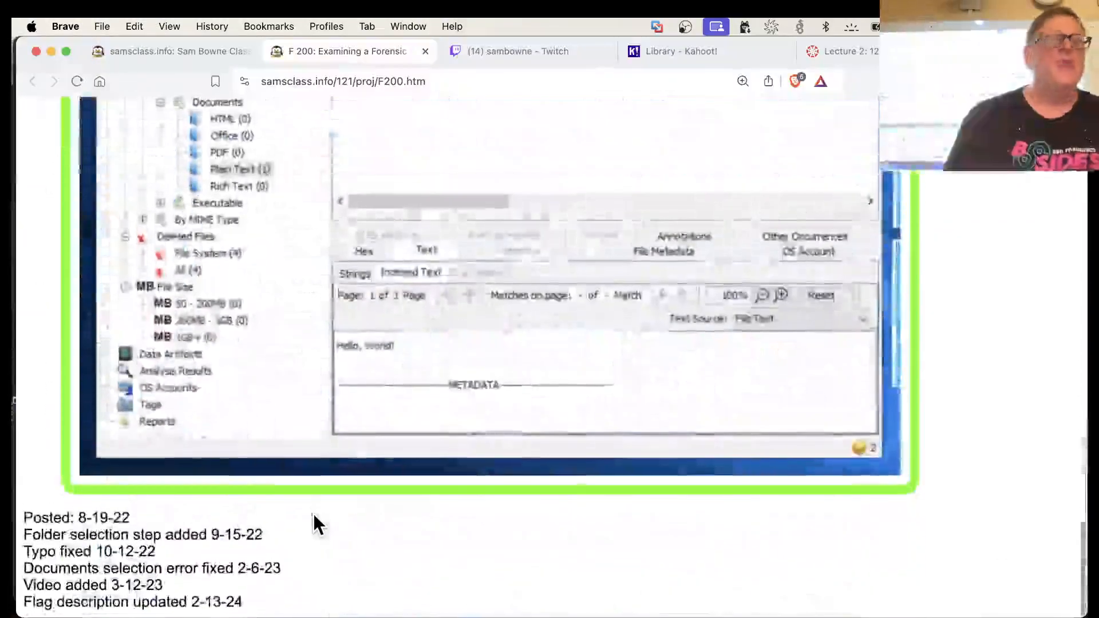
scroll(313, 513, "up", 5)
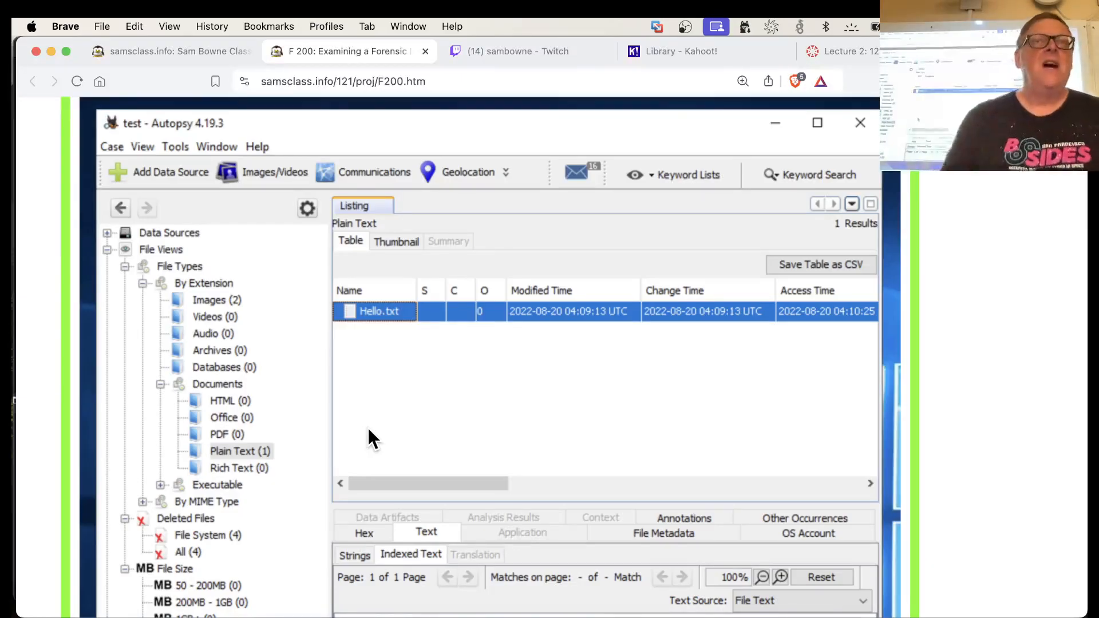
scroll(368, 427, "up", 8)
scroll(368, 437, "down", 4)
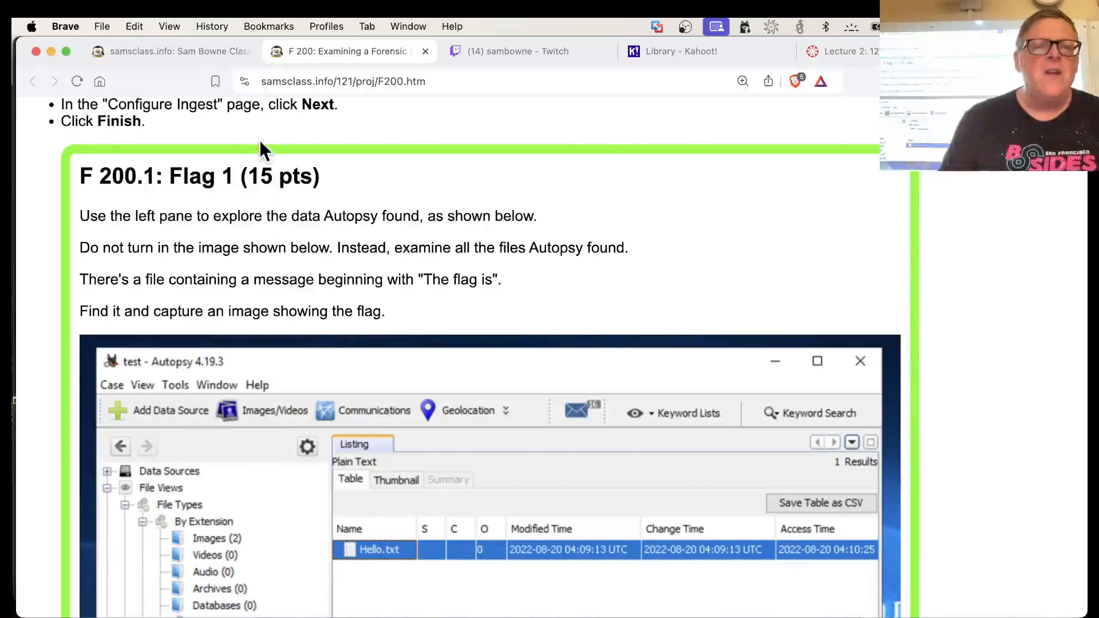
Open the CNIT 121: Computer Forensics page from the class home page and go to its Projects section with the submission instructions
left_click(193, 51)
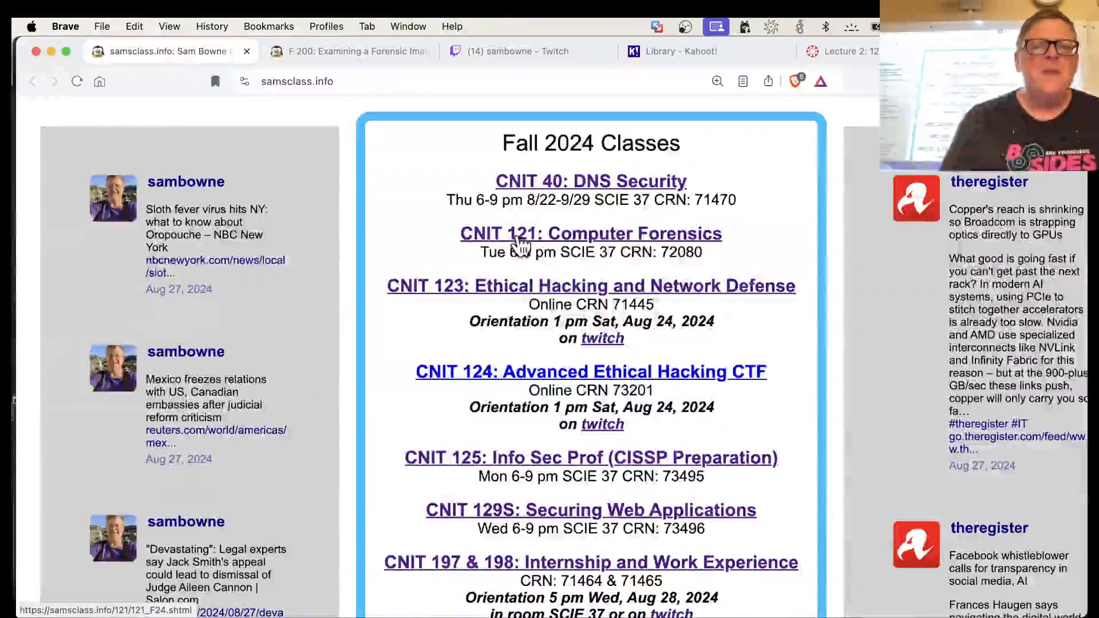
scroll(521, 243, "down", 2)
left_click(554, 170)
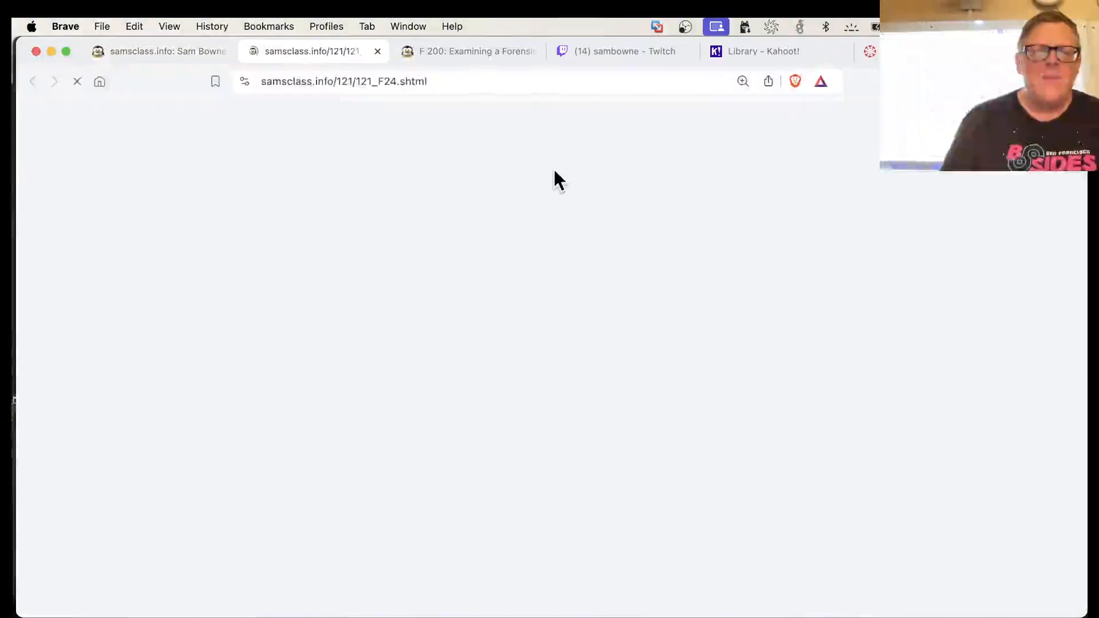
scroll(528, 240, "down", 3)
scroll(520, 286, "up", 2)
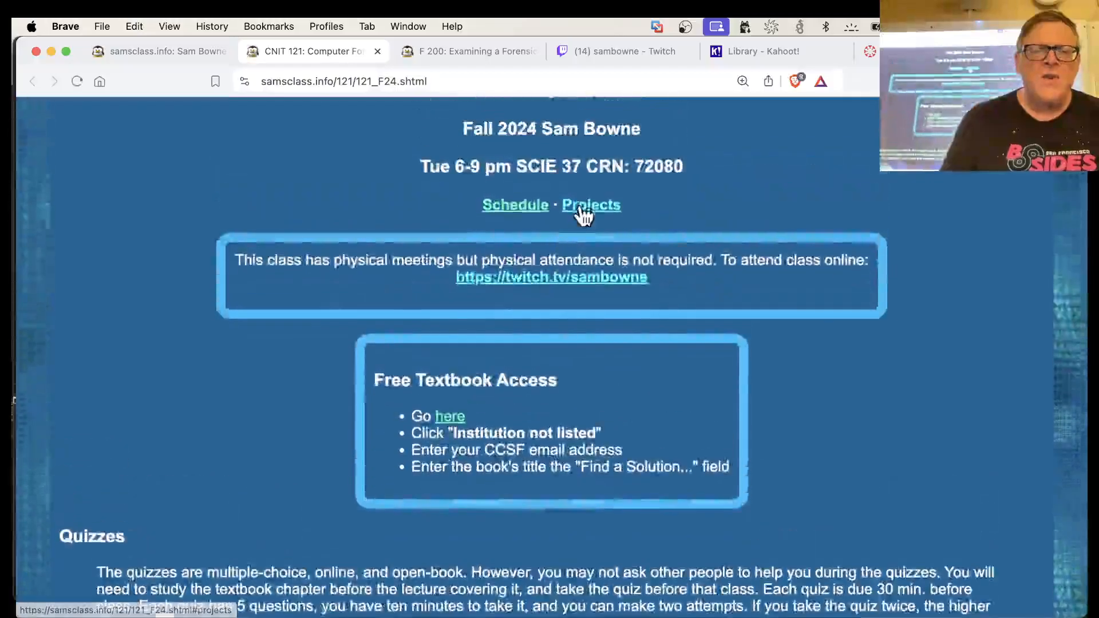
left_click(583, 212)
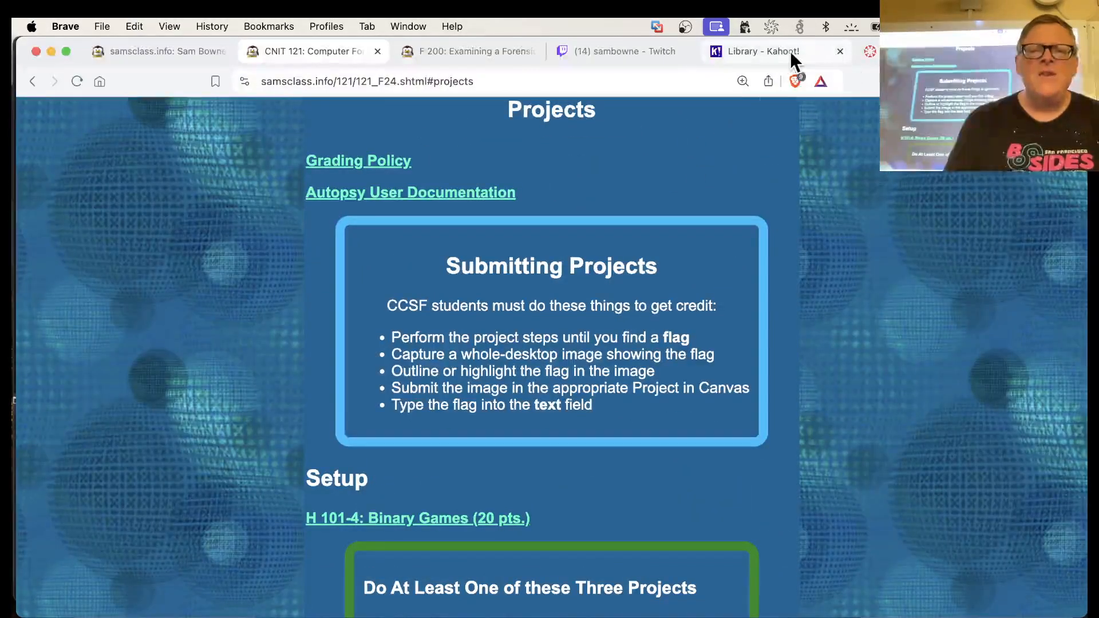
Switch to the Canvas course and open the Proj F 200: Installing Autopsy assignment from the Tue 9-3 module
left_click(869, 51)
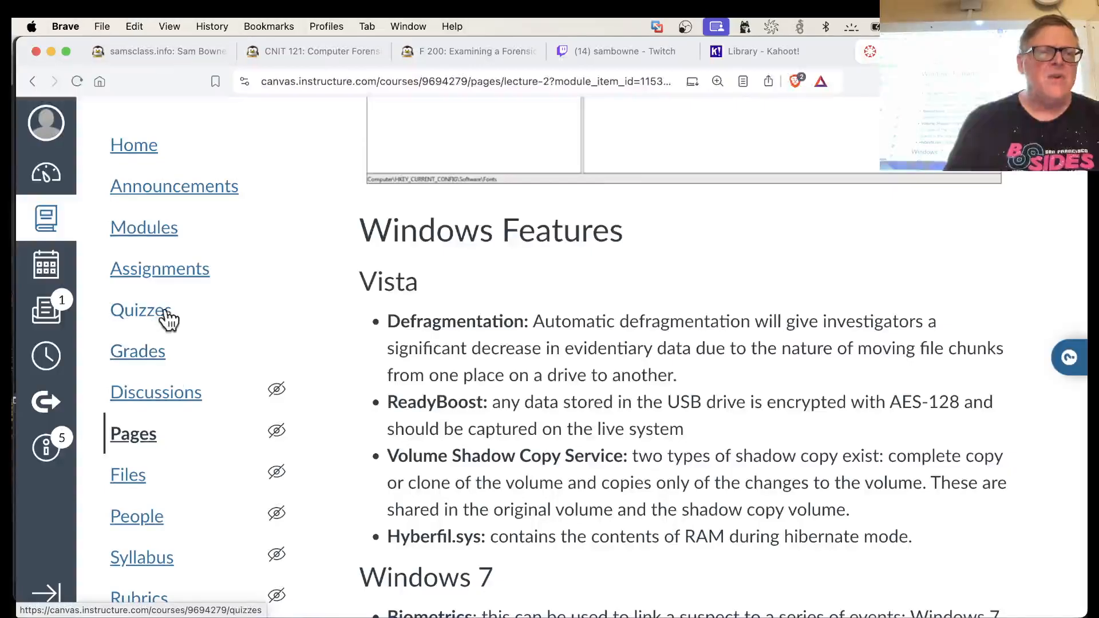
left_click(149, 246)
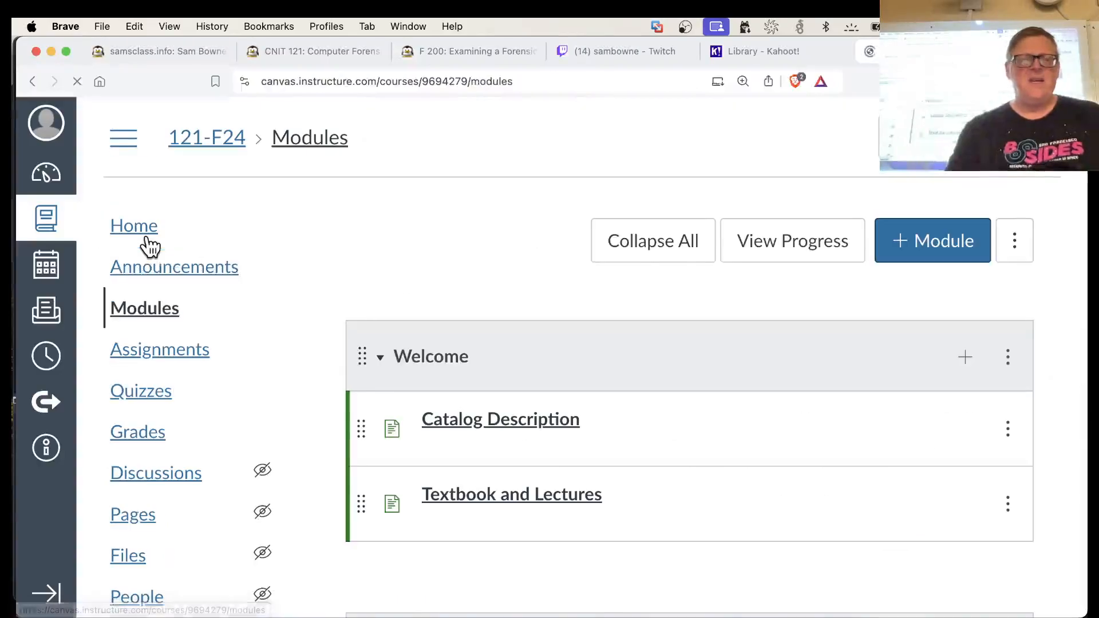
scroll(561, 440, "down", 7)
scroll(560, 437, "down", 7)
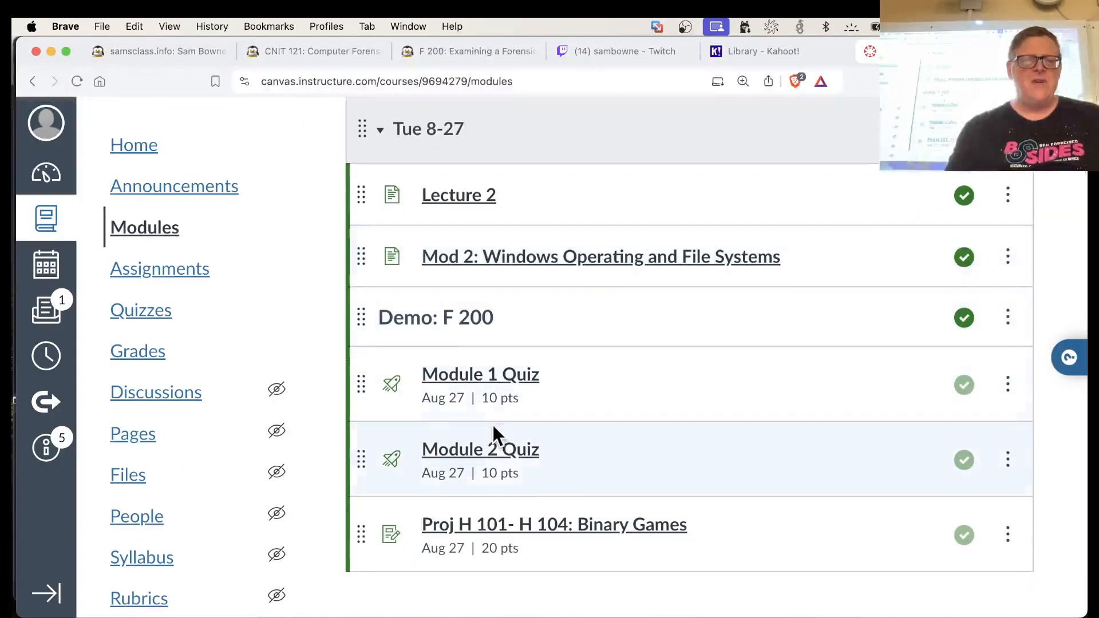
scroll(493, 425, "down", 8)
scroll(493, 425, "down", 3)
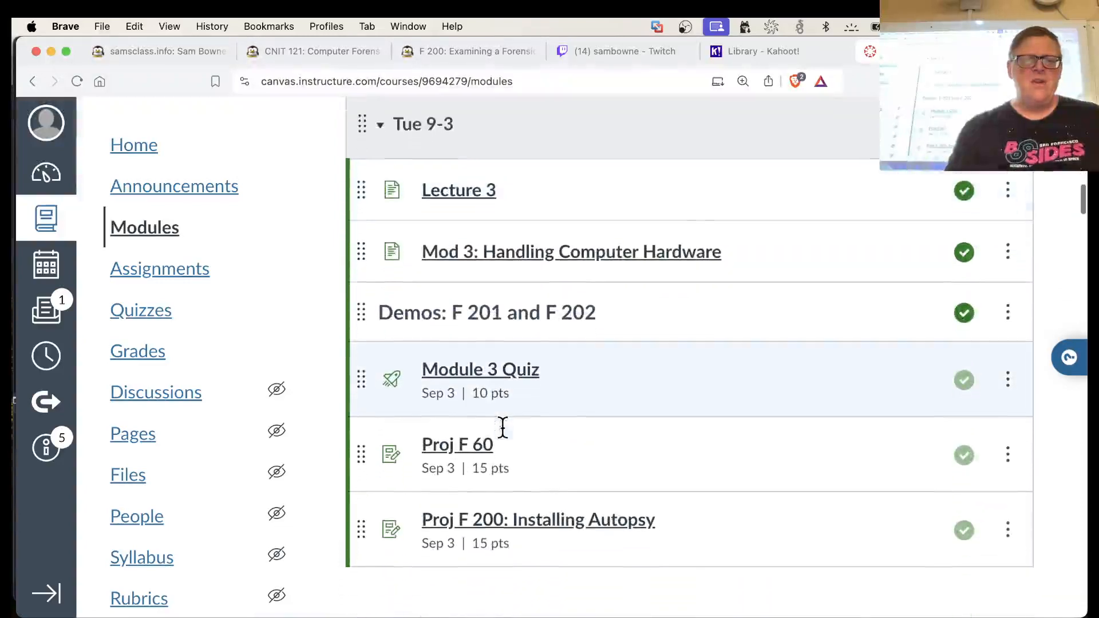
left_click(502, 475)
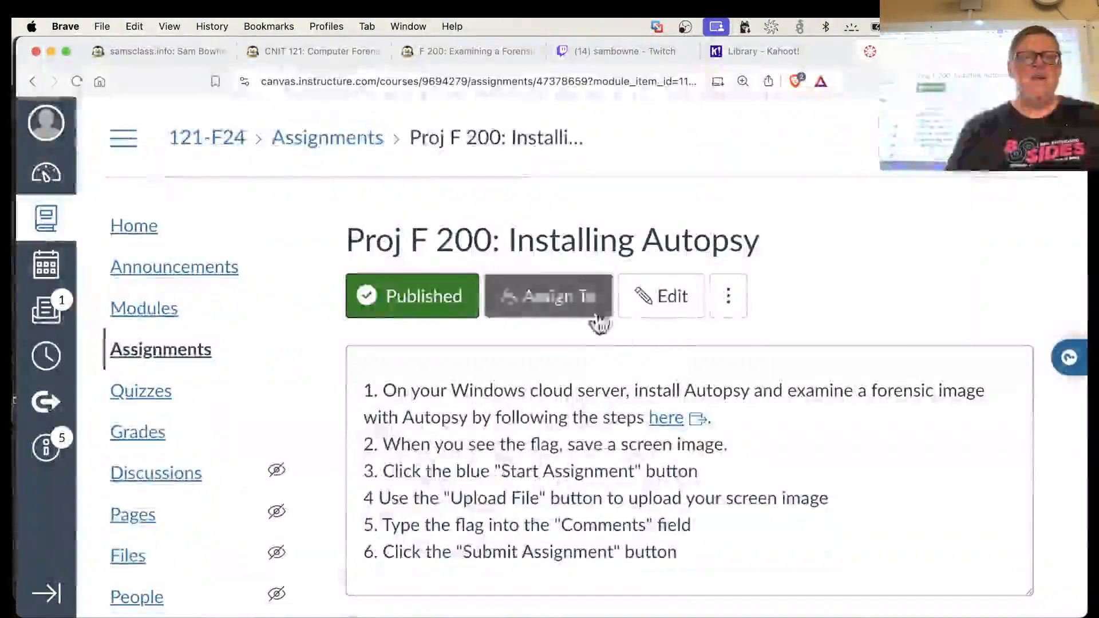
Review the assignment's submission details with the page zoom reduced to 125%, and display the assignment in Student View
scroll(773, 400, "down", 12)
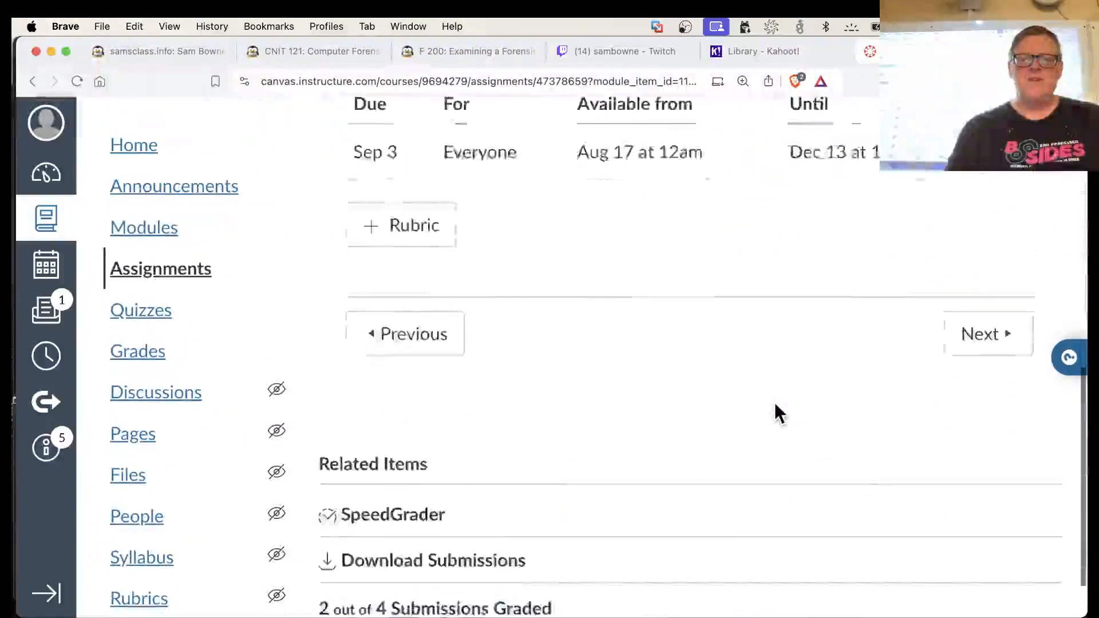
scroll(774, 403, "up", 5)
key("super+minus")
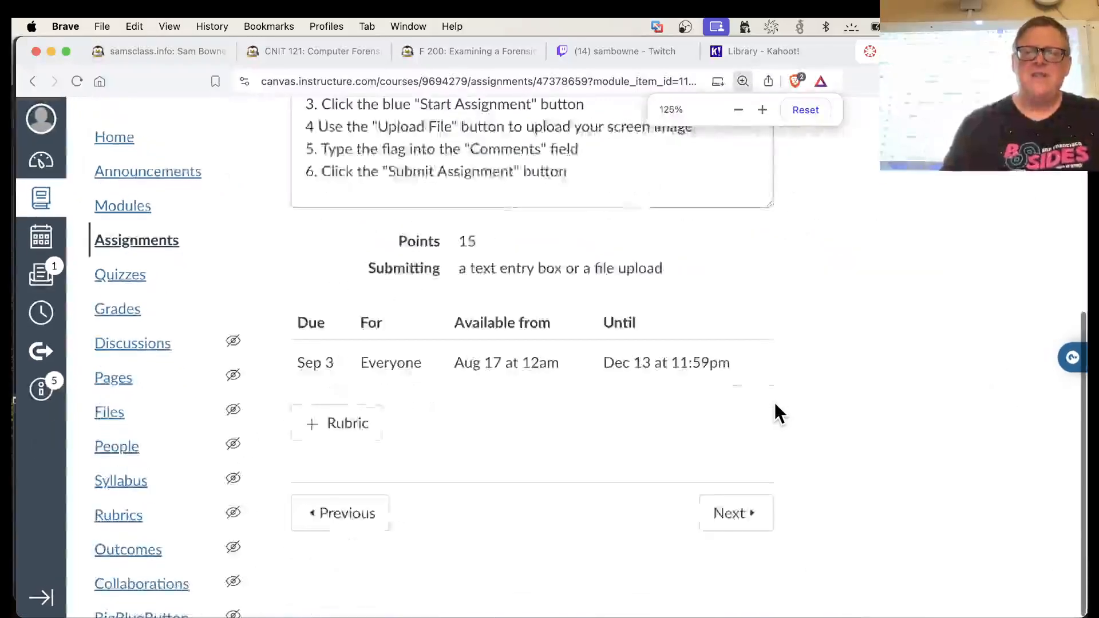
scroll(774, 403, "up", 6)
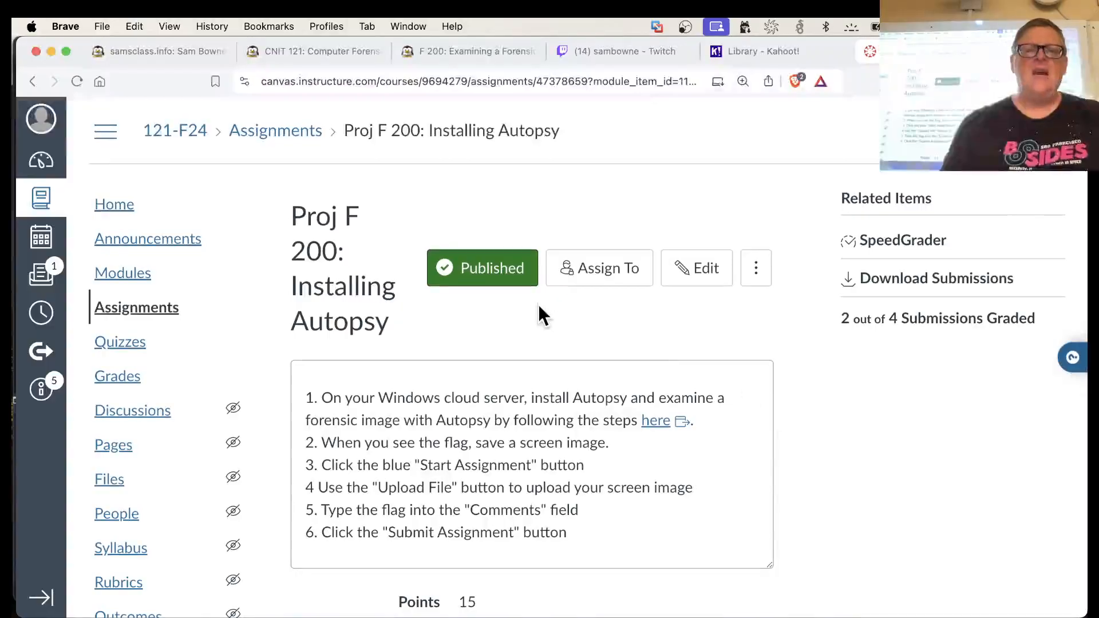
left_click(1004, 131)
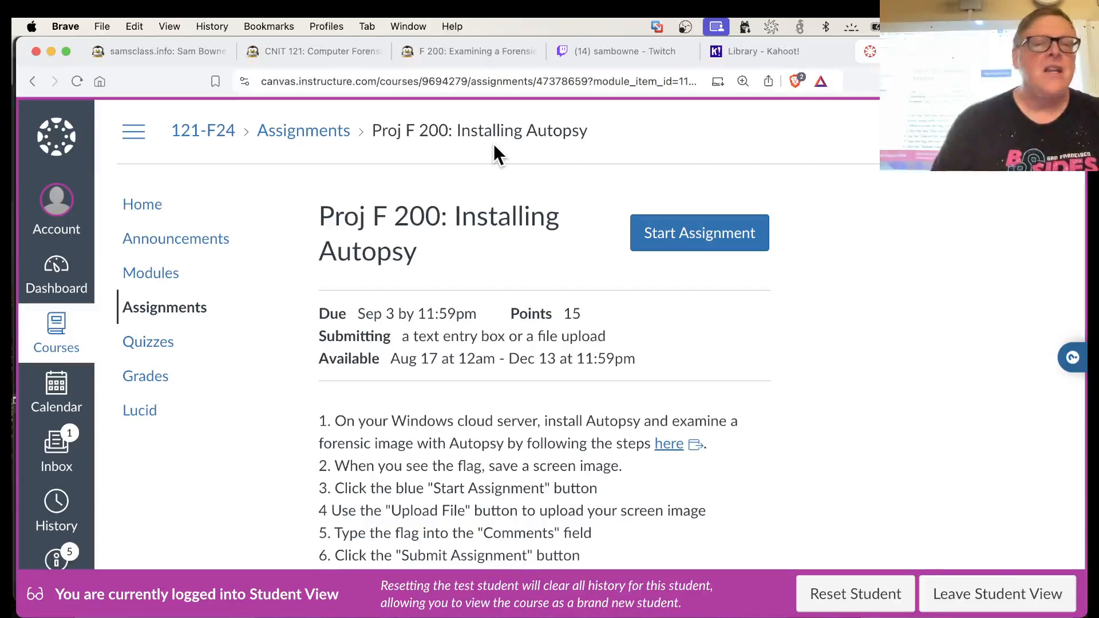
Switch from the browser to the VMware Fusion virtual machine
key("super+Tab")
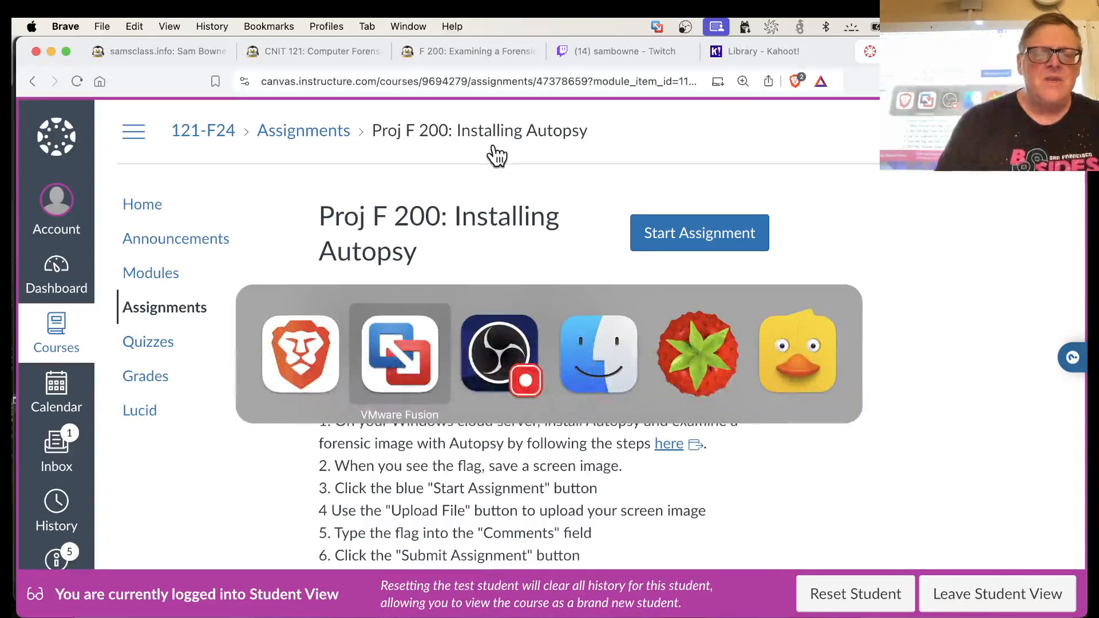